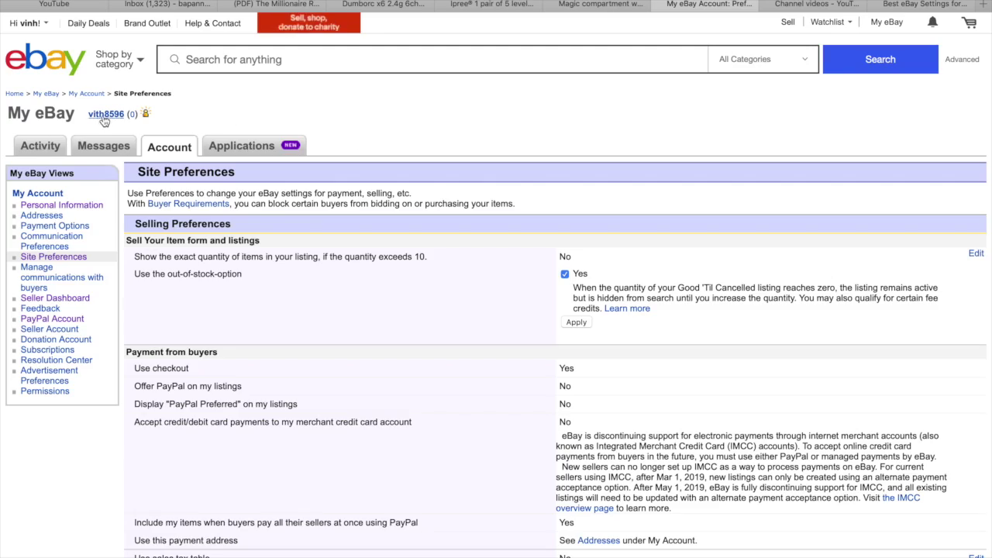
Step: Go from the public profile page to the My eBay Summary and open the Account overview
left_click(104, 117)
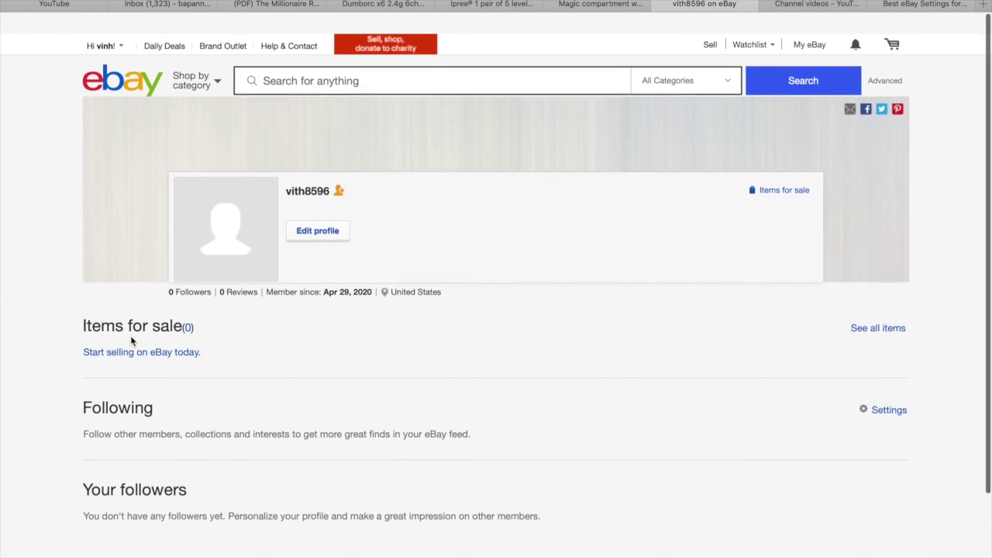
scroll(151, 194, "down", 1)
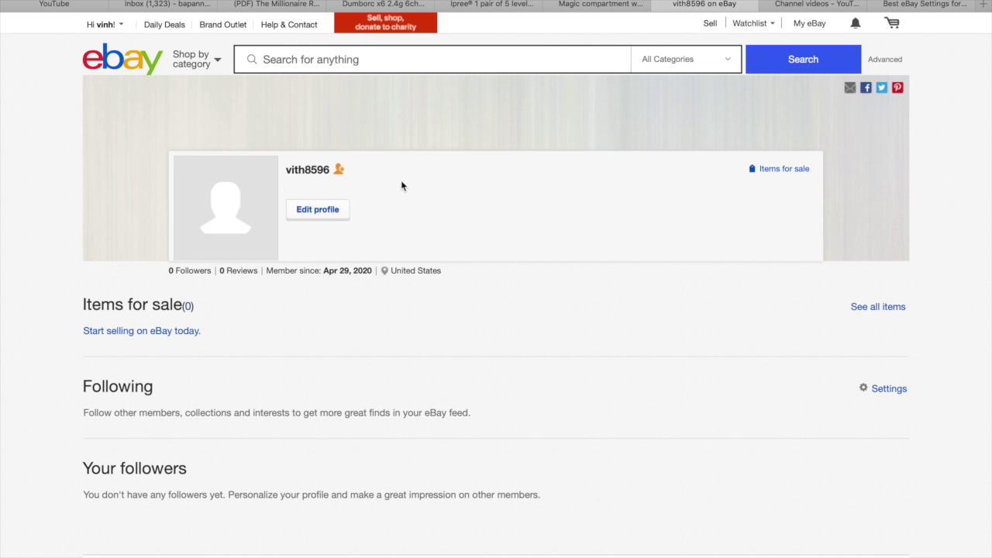
mouse_move(809, 23)
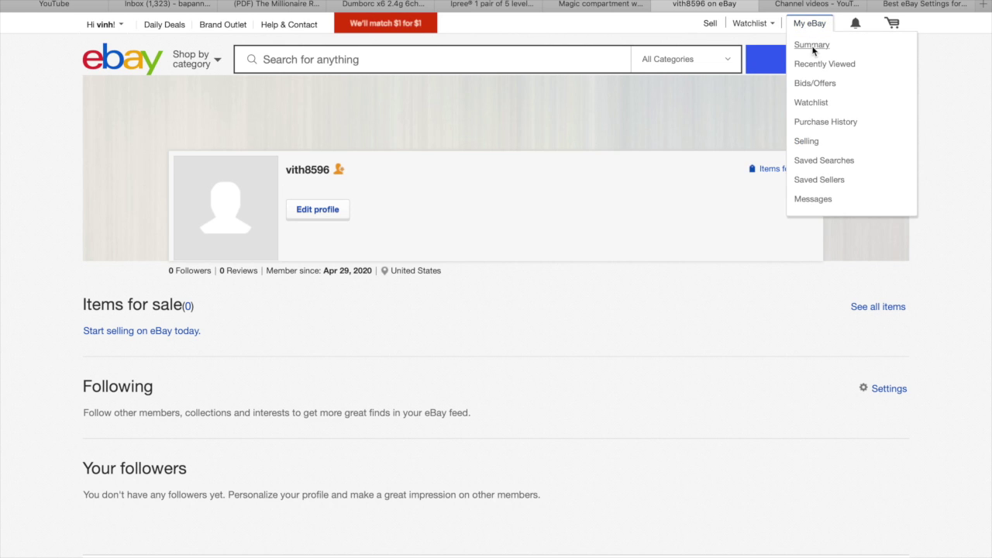
left_click(812, 47)
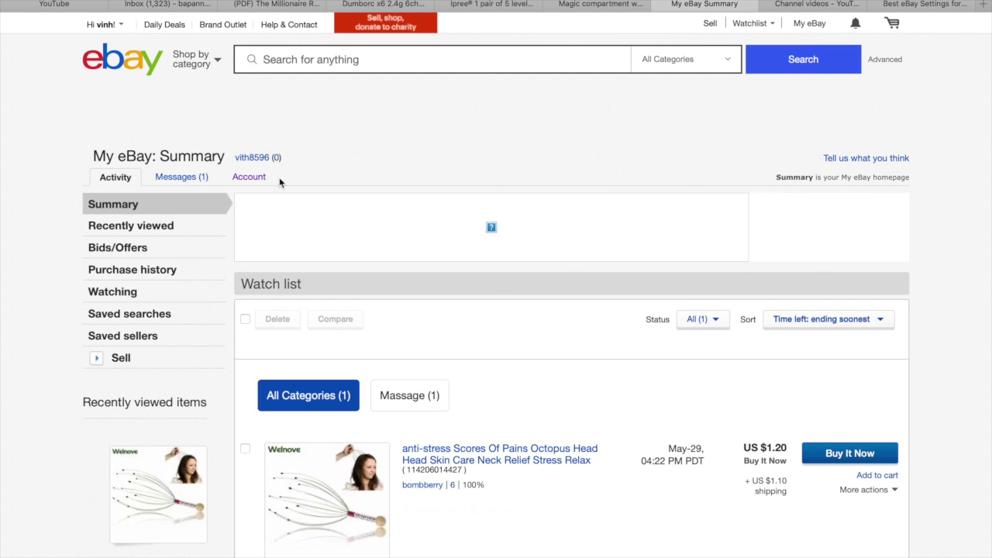
left_click(250, 183)
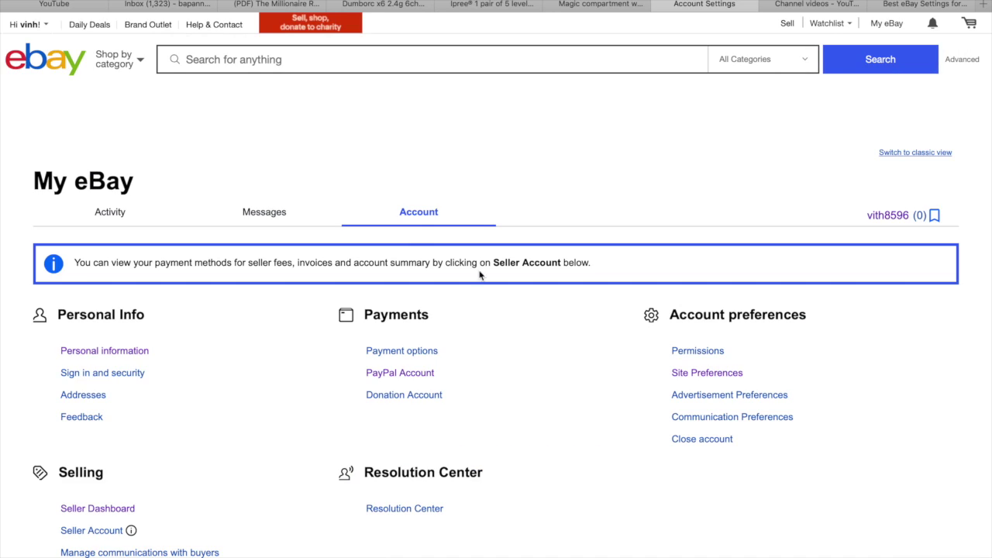
Step: Open Site Preferences and tick Yes for 'Use the out-of-stock option'
left_click(707, 373)
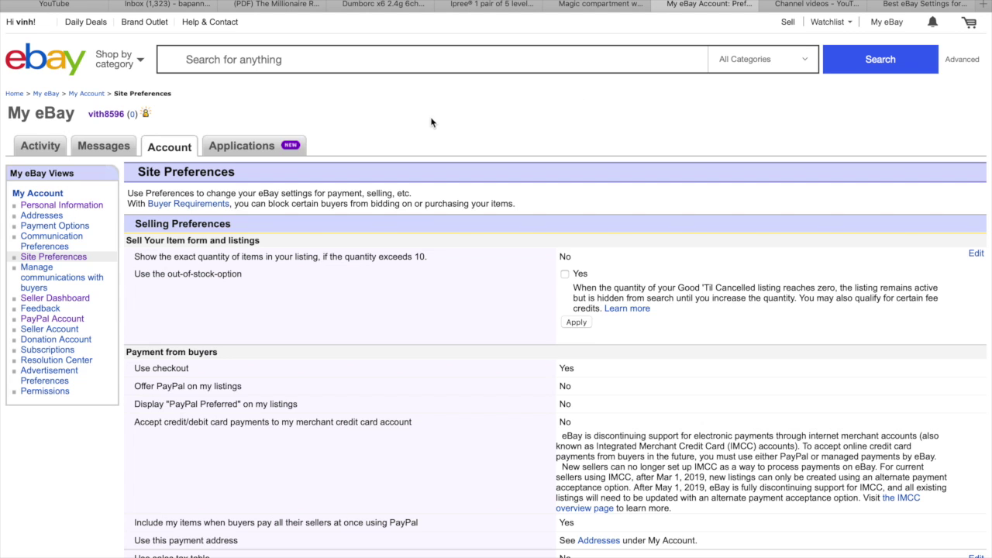
scroll(436, 288, "down", 3)
scroll(434, 288, "up", 3)
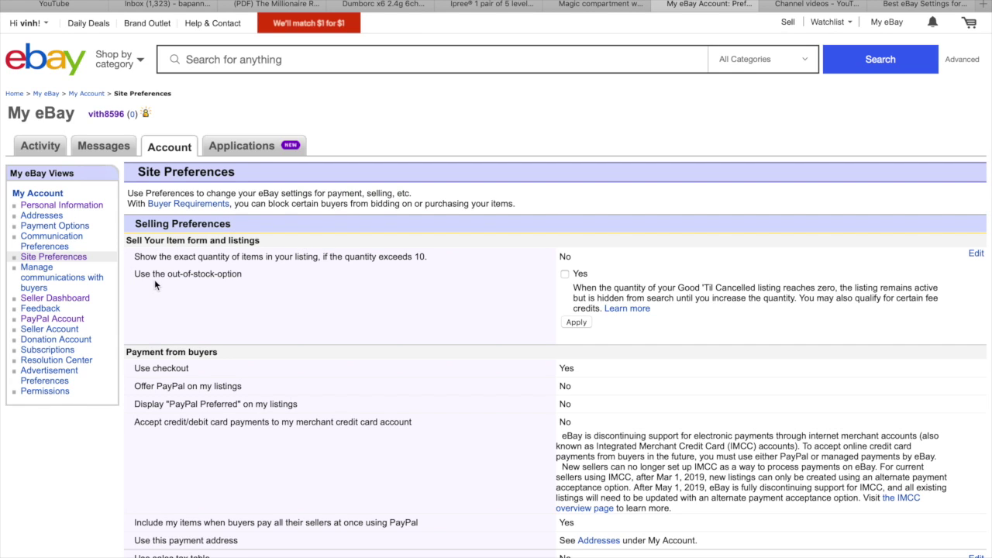
left_click(565, 276)
Step: Scroll through the selling and general preference sections, including buyer blocking and purchase reminders
scroll(532, 299, "down", 1)
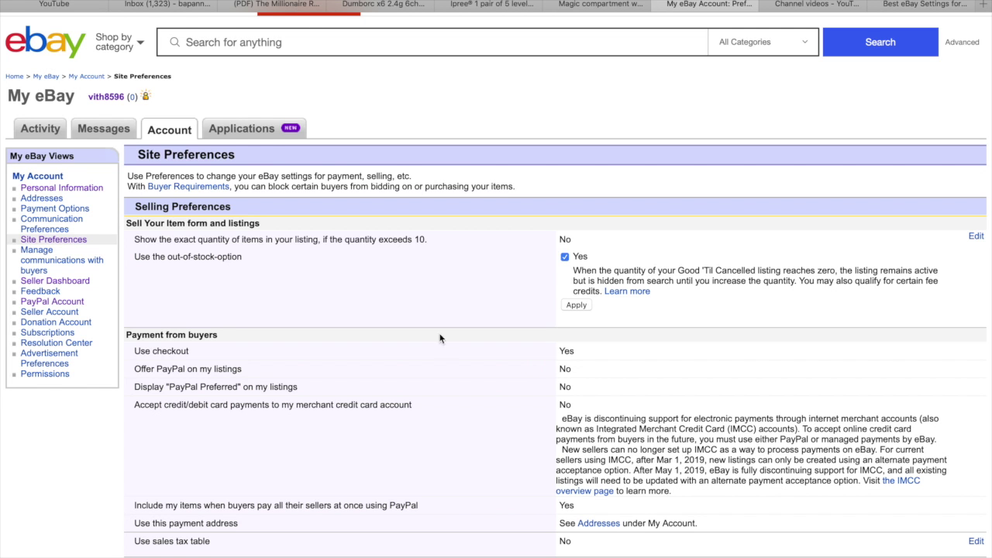
scroll(441, 345, "down", 5)
scroll(253, 330, "down", 3)
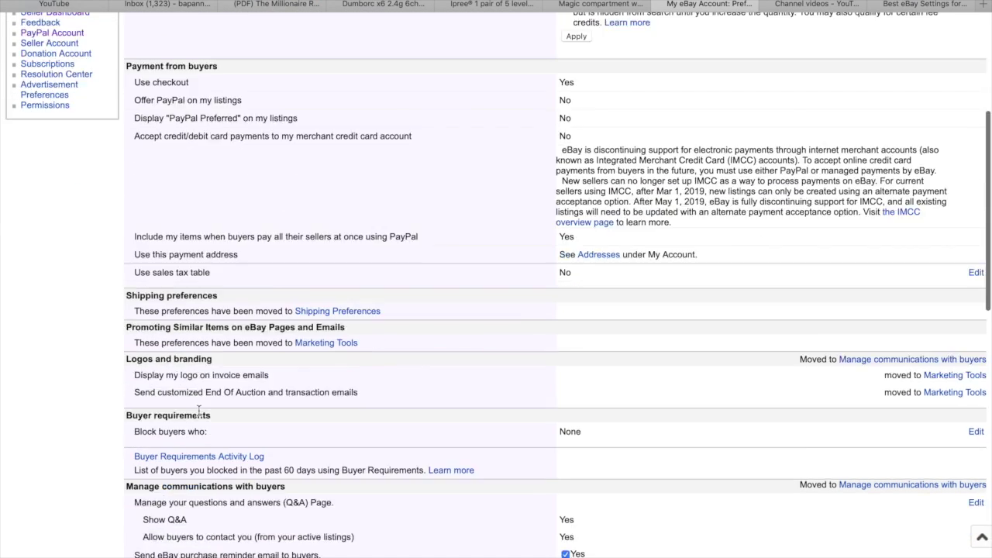
scroll(103, 382, "down", 3)
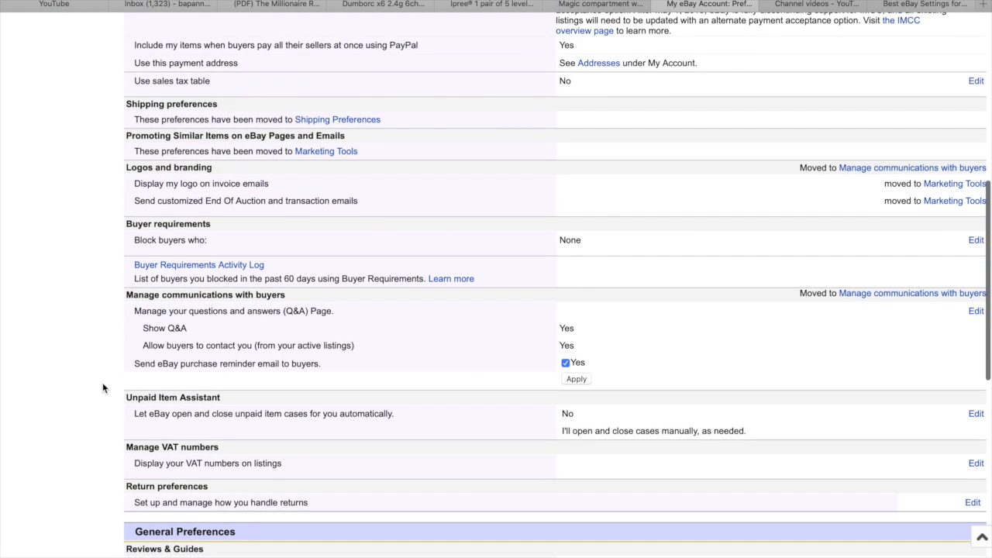
scroll(102, 382, "down", 5)
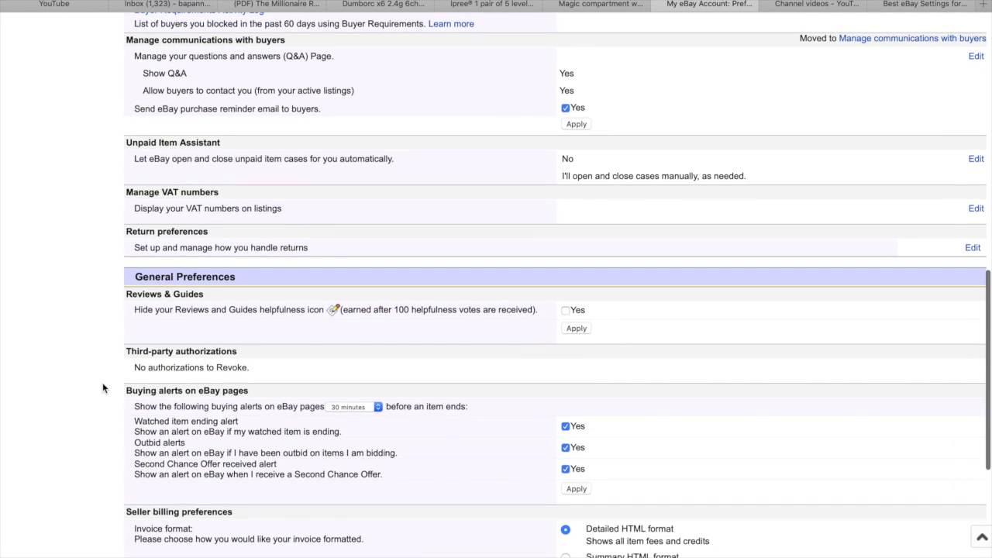
scroll(100, 409, "down", 4)
scroll(99, 410, "down", 1)
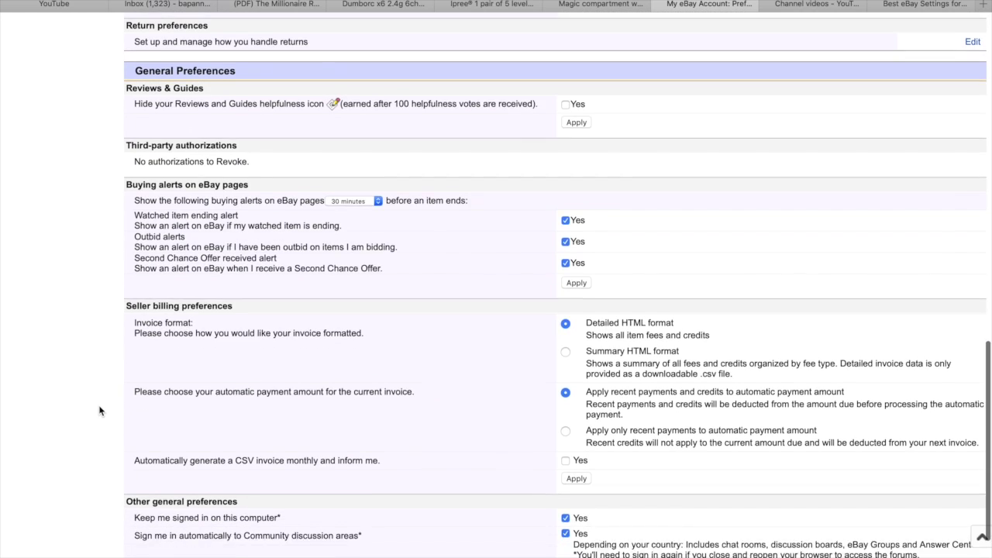
scroll(99, 411, "up", 1)
scroll(99, 411, "down", 4)
scroll(99, 411, "up", 8)
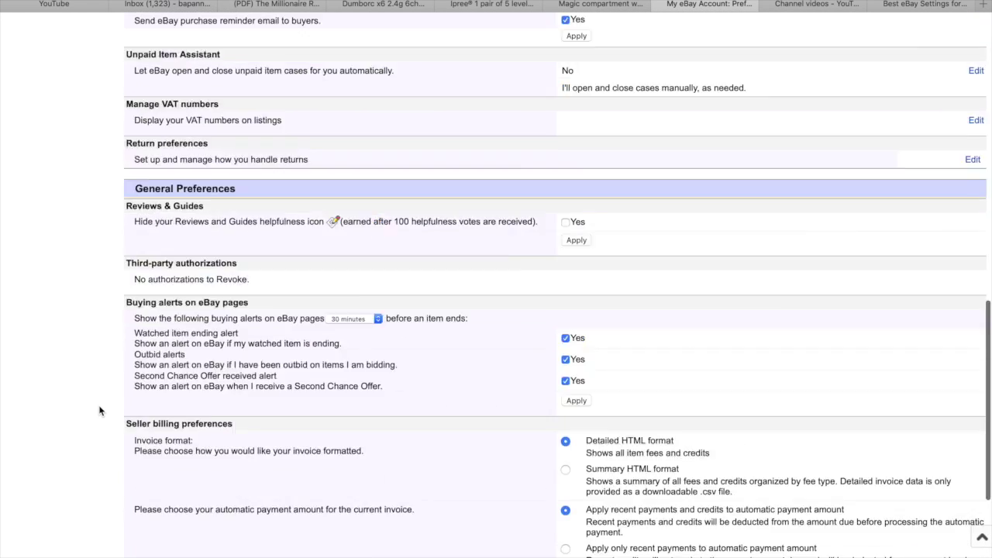
scroll(108, 279, "up", 4)
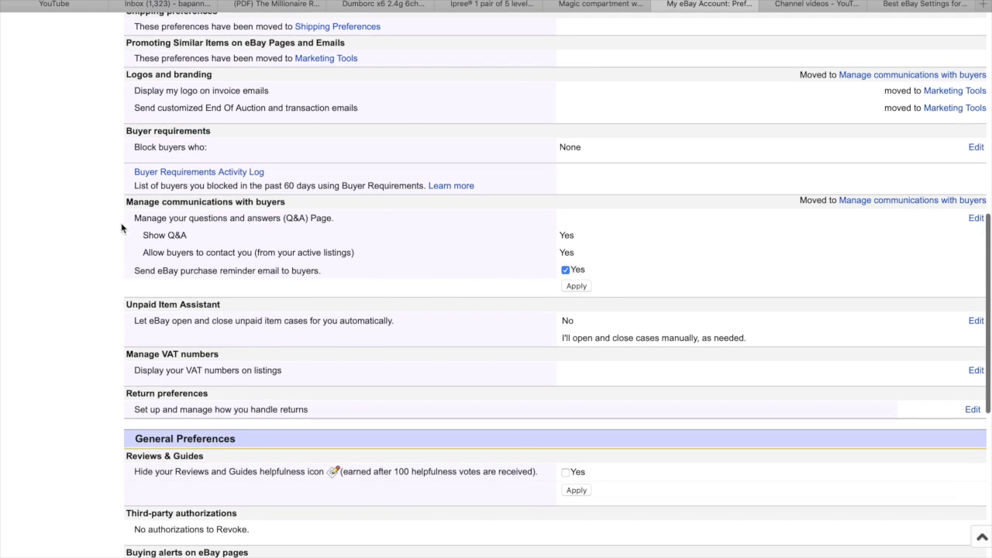
scroll(113, 213, "up", 2)
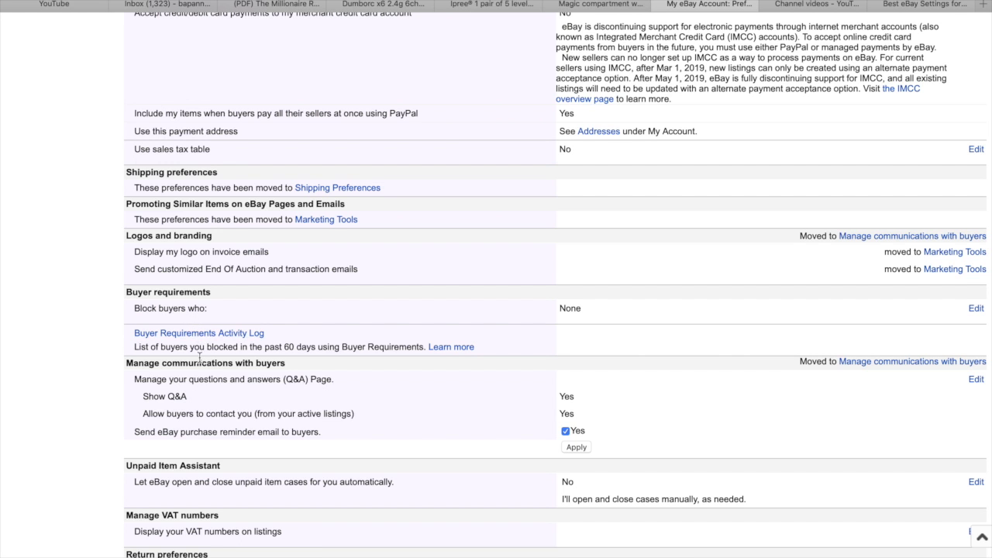
scroll(159, 395, "up", 2)
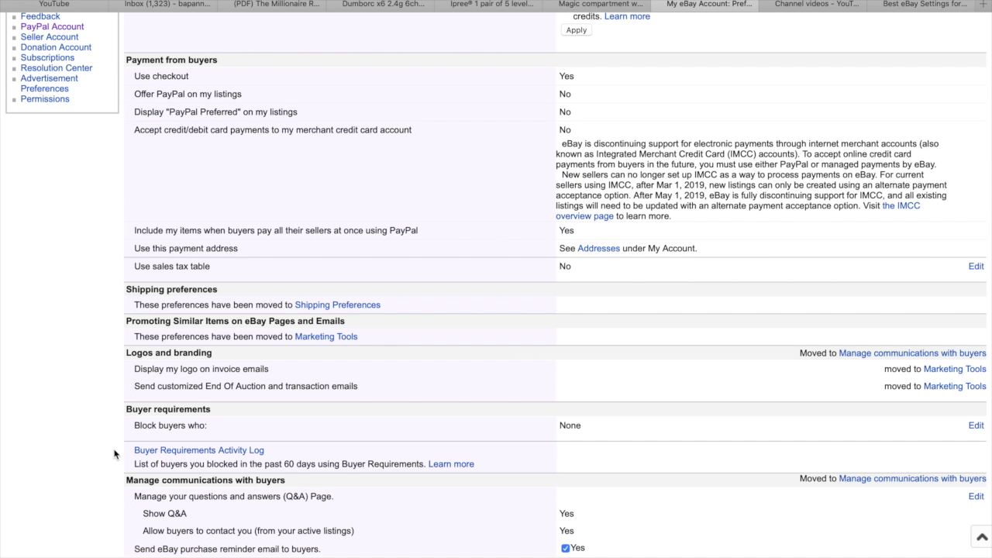
scroll(114, 454, "down", 3)
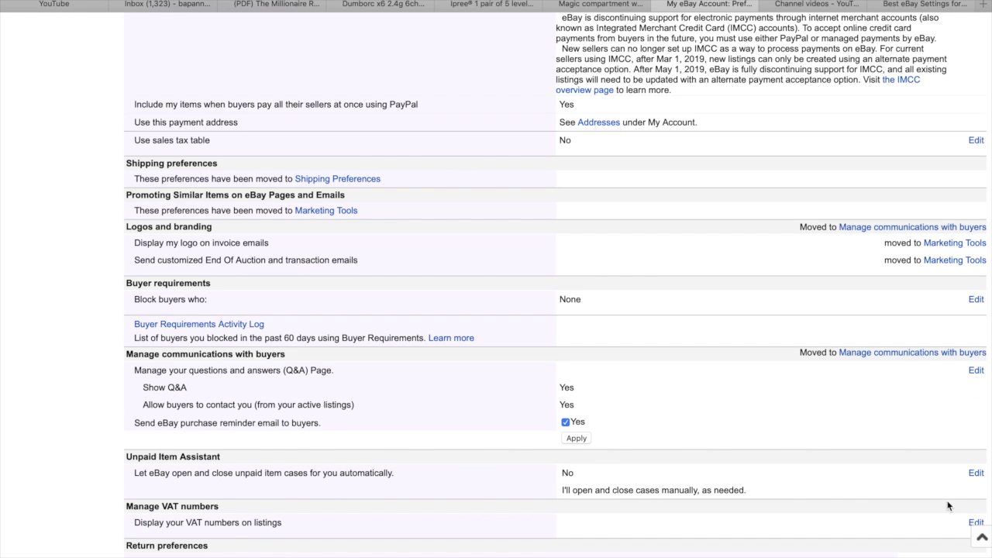
Step: Turn on Unpaid Item Assistant with automatic relisting of unpaid items, and save
left_click(973, 477)
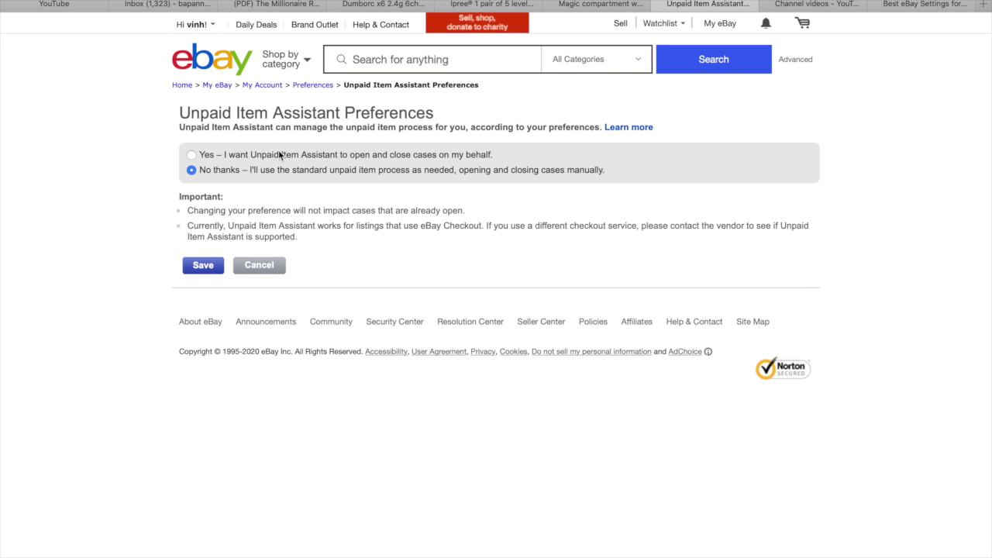
left_click(190, 155)
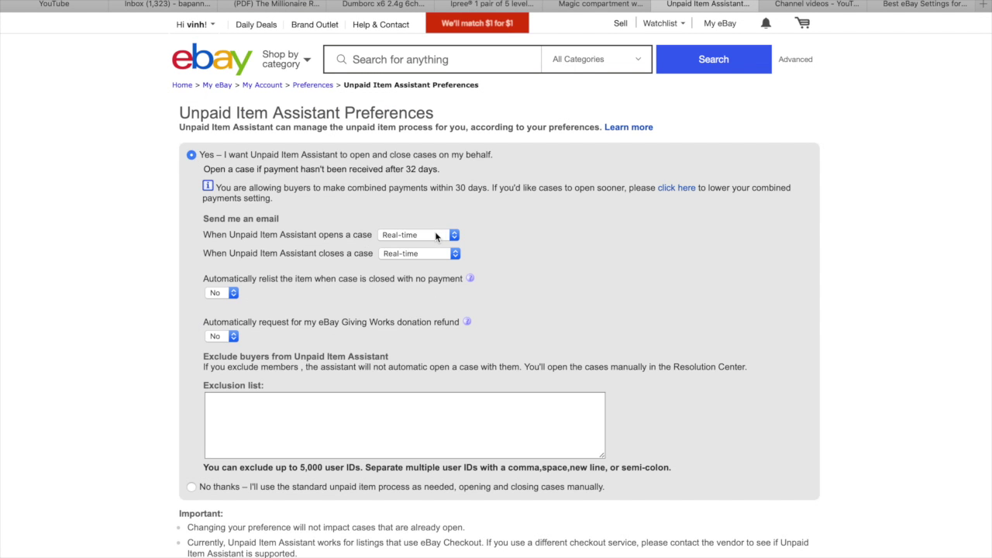
left_click(223, 293)
left_click(217, 304)
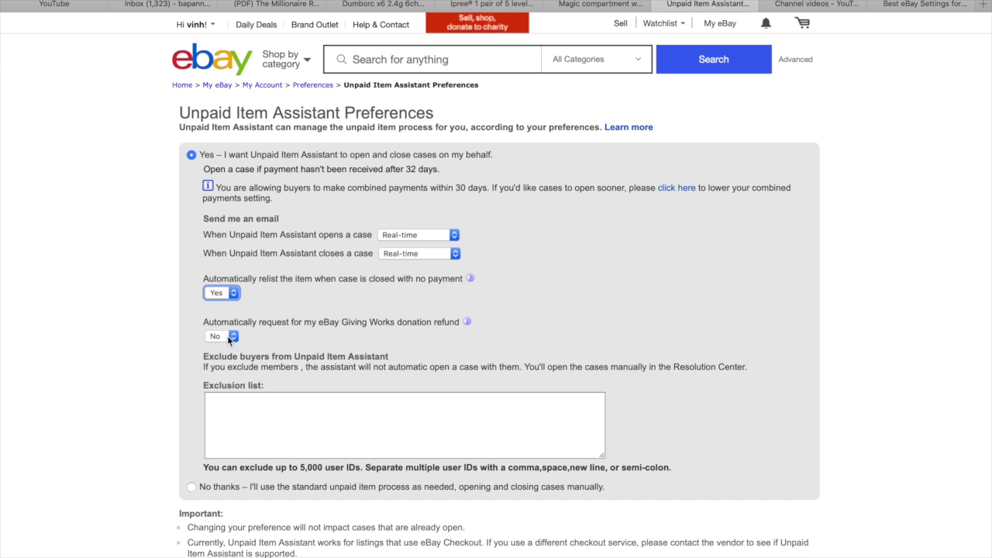
scroll(206, 450, "down", 3)
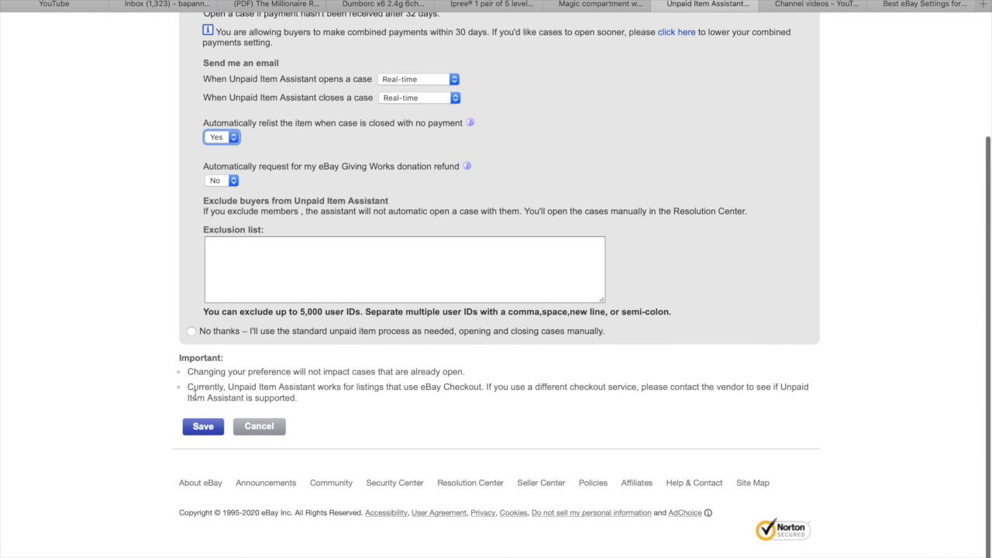
left_click(203, 428)
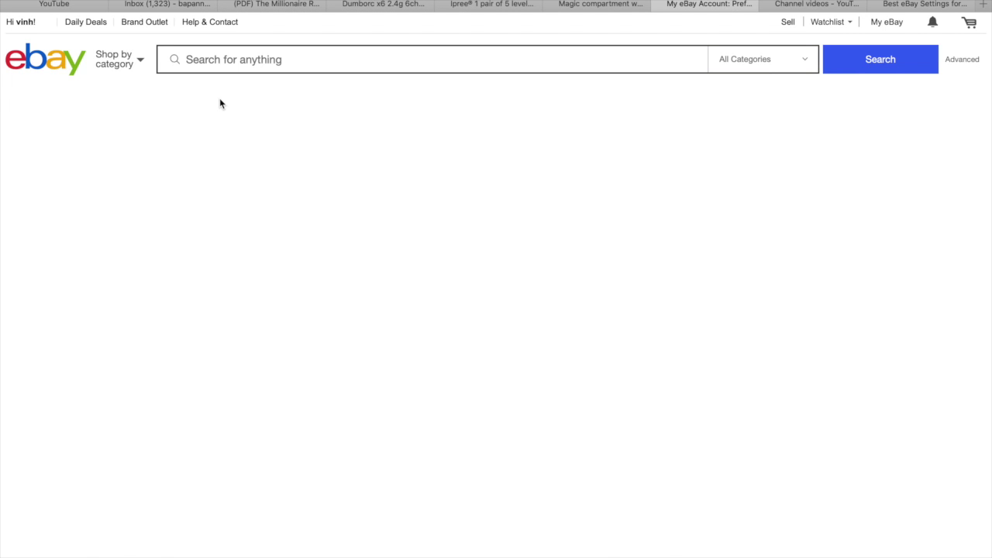
scroll(165, 167, "down", 8)
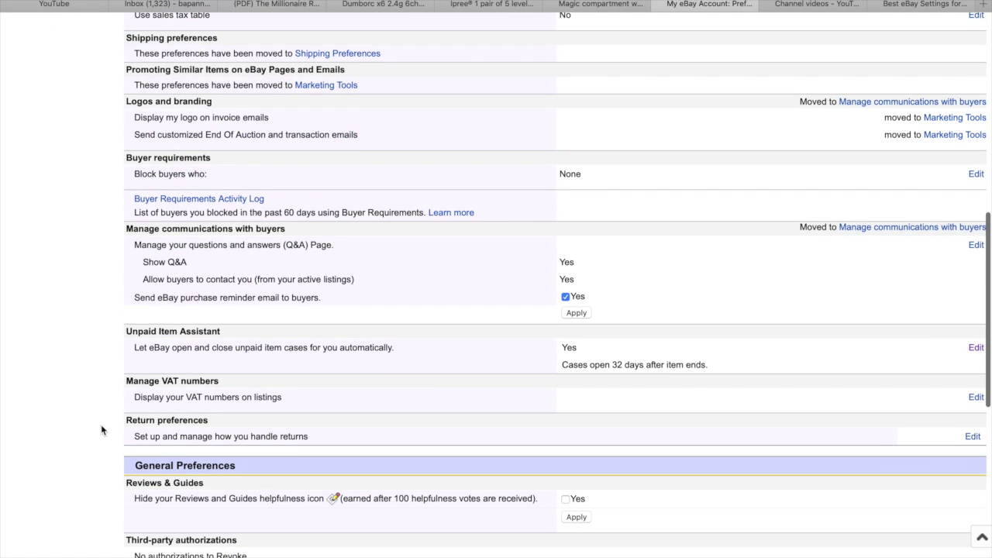
Step: In Return preferences, turn on adding RMA numbers to return labels
left_click(973, 436)
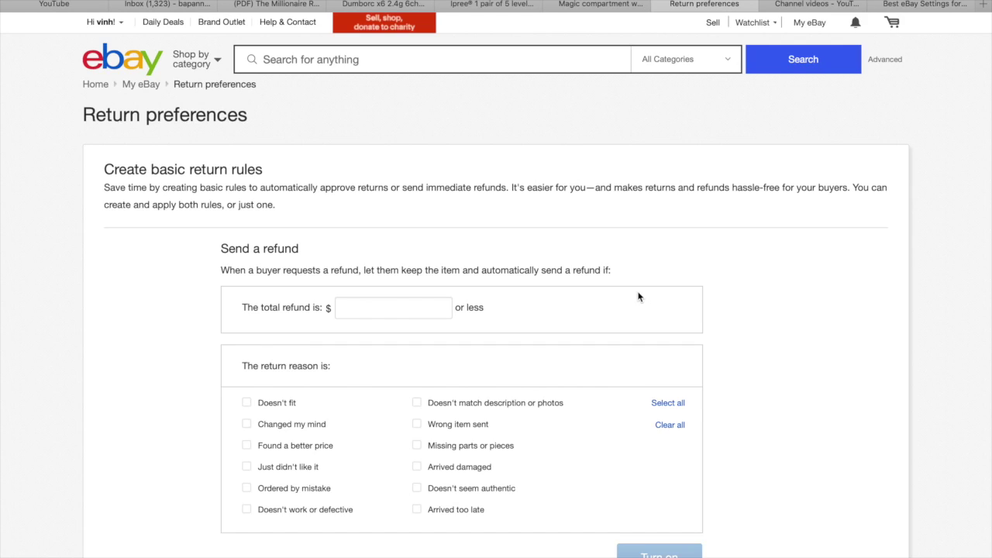
scroll(418, 317, "down", 7)
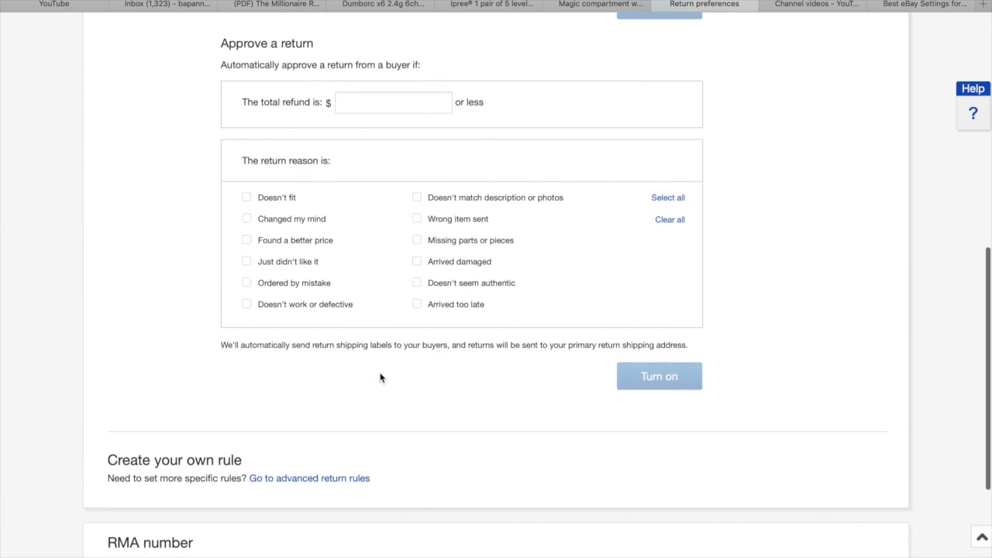
scroll(380, 377, "down", 2)
scroll(380, 378, "up", 8)
scroll(380, 377, "down", 10)
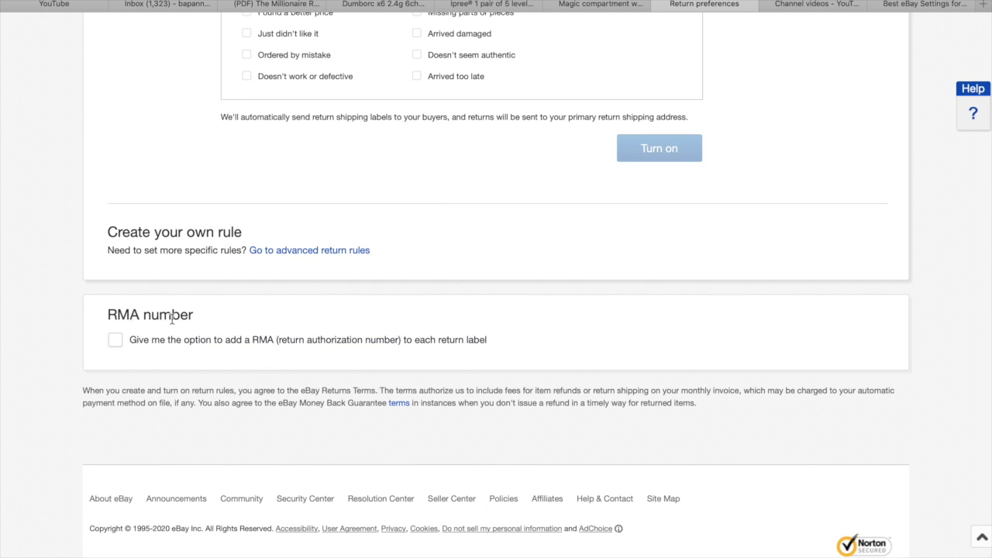
left_click(114, 343)
Step: Show Safari's overview of all open tabs with Shift+Cmd+\
scroll(122, 235, "down", 1)
scroll(227, 153, "up", 5)
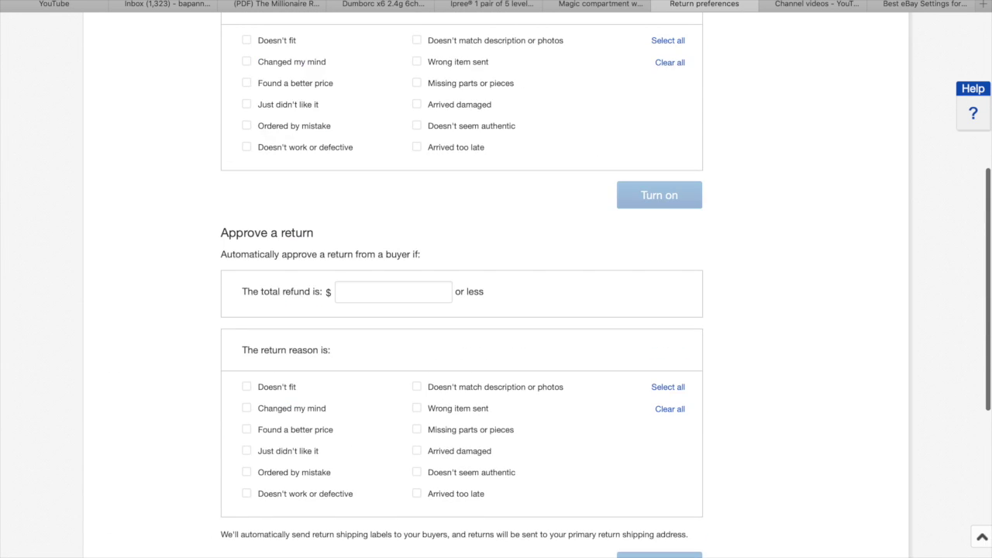
scroll(326, 295, "down", 5)
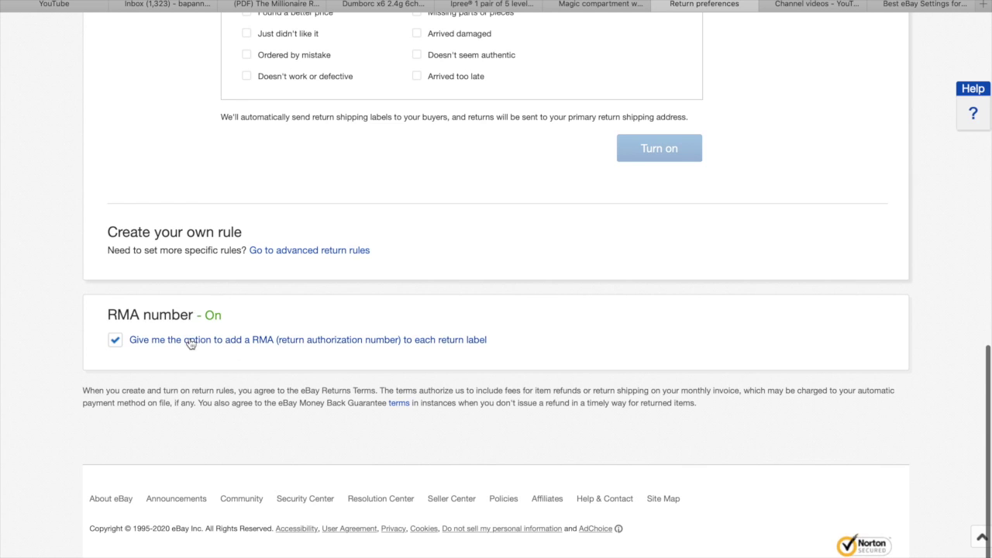
key("super+shift+backslash")
scroll(130, 98, "down", 1)
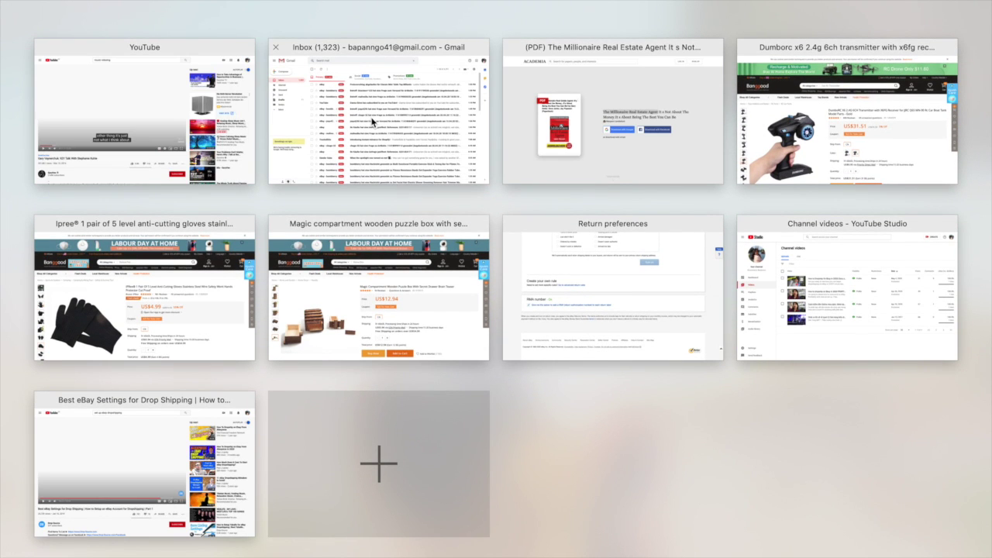
Step: Flip through the Gmail and Banggood tabs, then return to the Return preferences tab
mouse_move(130, 552)
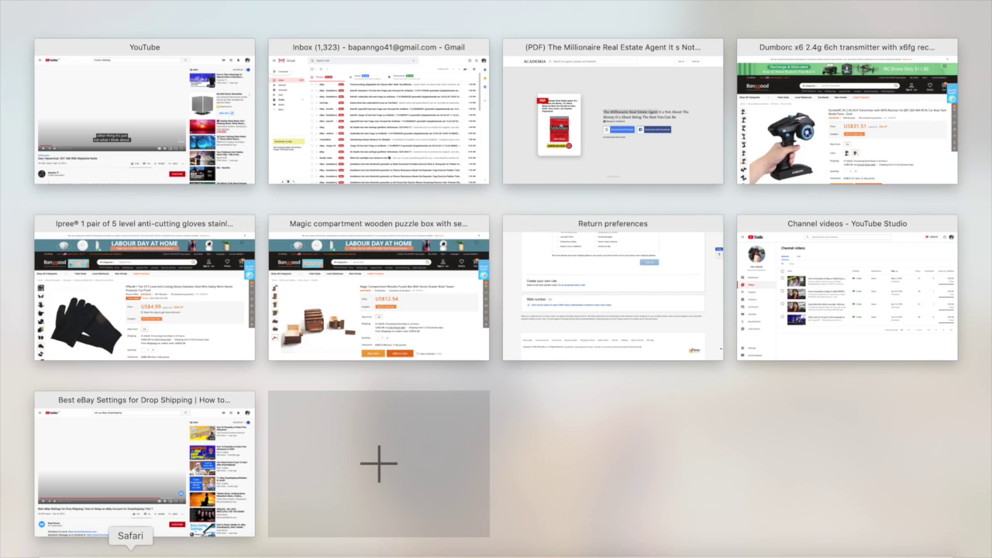
left_click(408, 135)
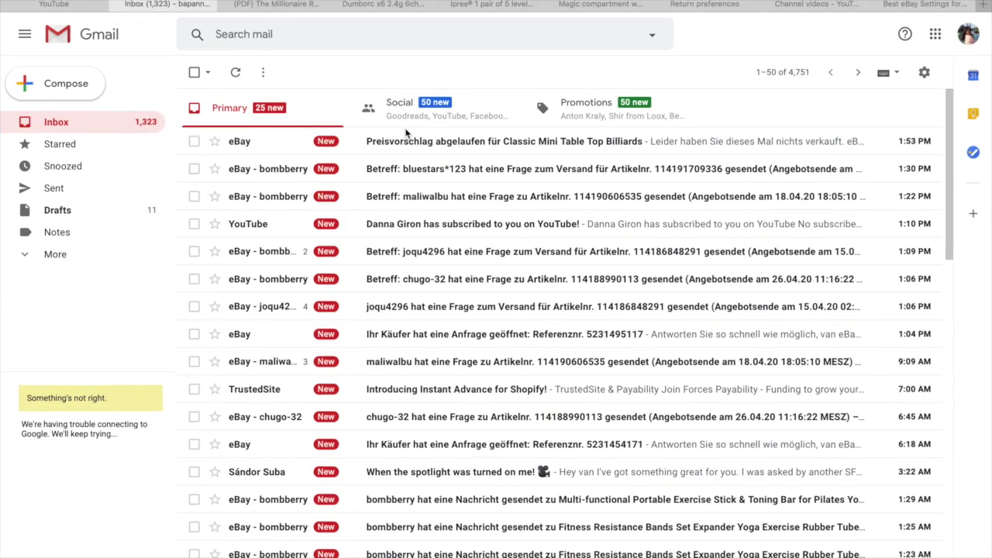
left_click(620, 5)
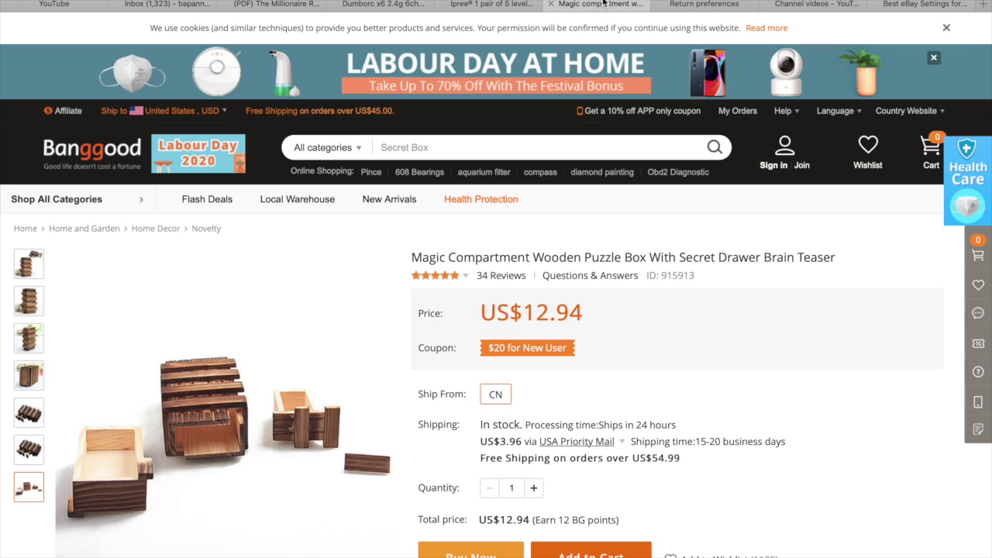
left_click(692, 5)
scroll(385, 277, "up", 15)
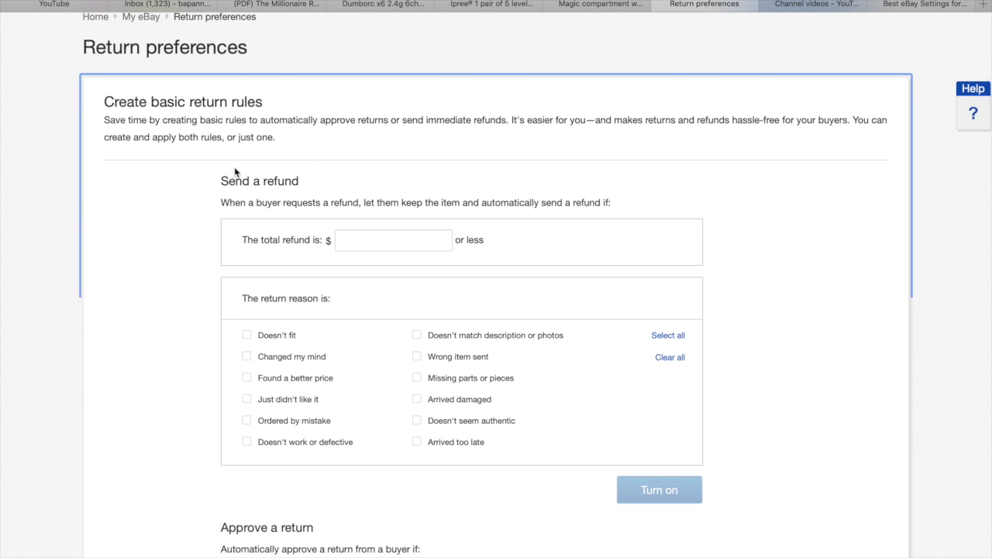
Step: Go back to Site Preferences and review it, showing Unpaid Item Assistant on at 32 days
key("super+Left")
scroll(287, 242, "down", 8)
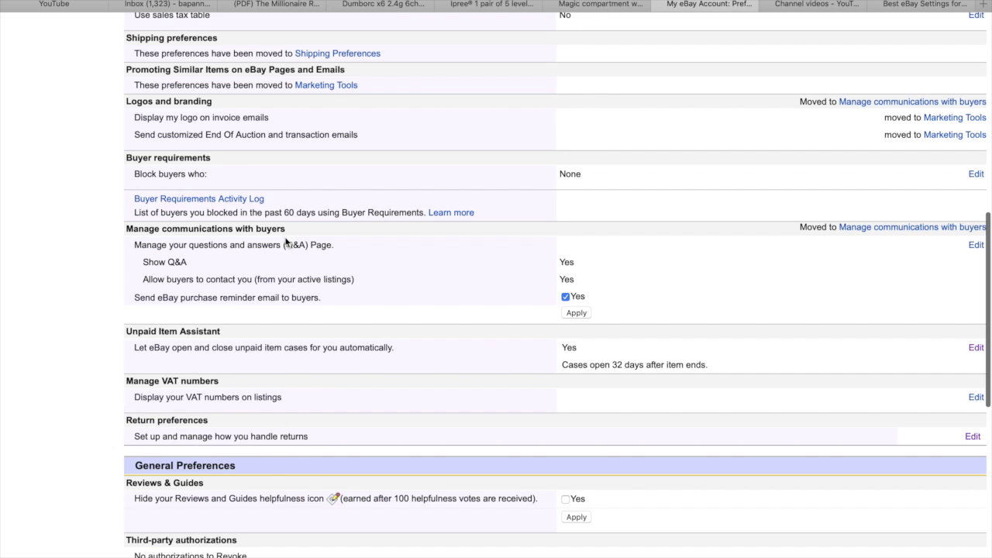
scroll(277, 348, "down", 4)
scroll(275, 364, "up", 5)
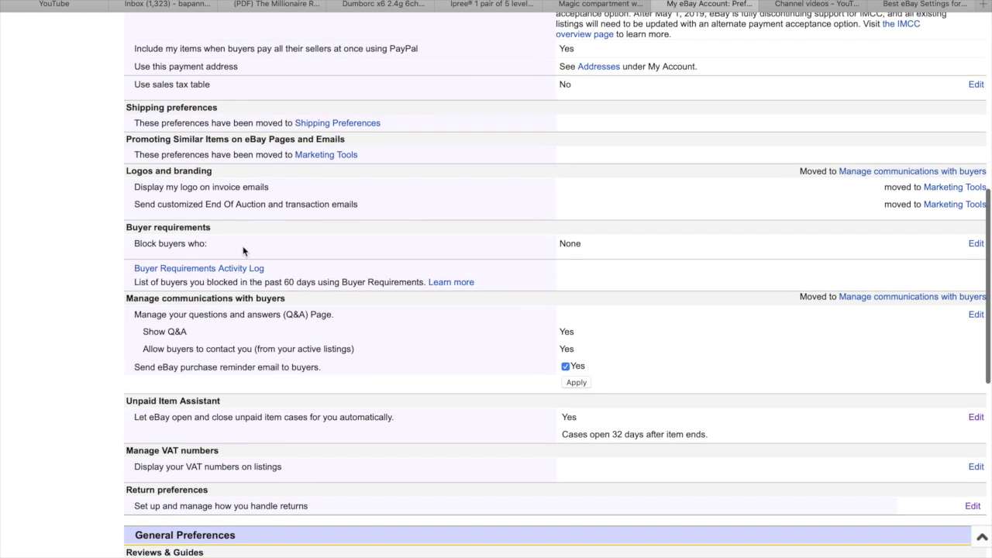
scroll(243, 250, "up", 1)
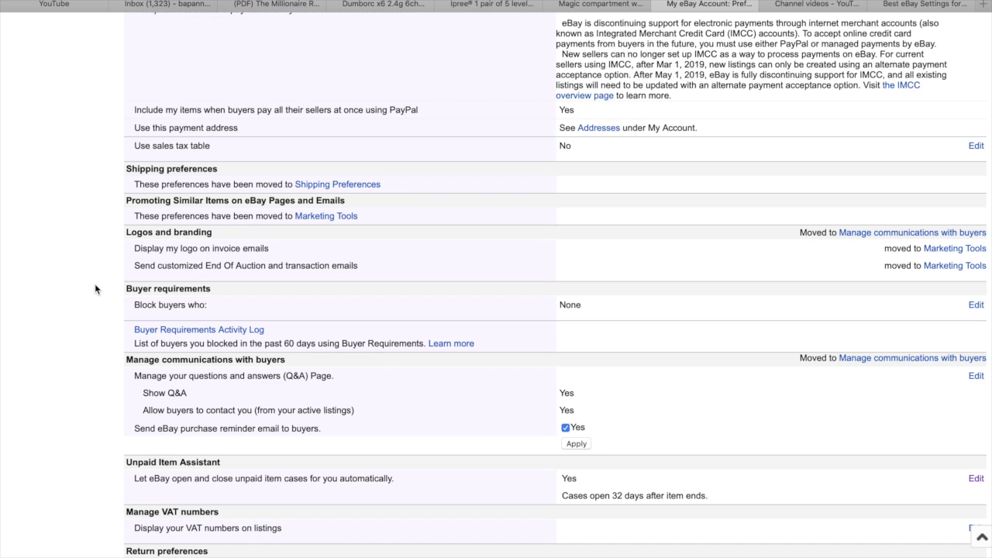
scroll(108, 361, "down", 4)
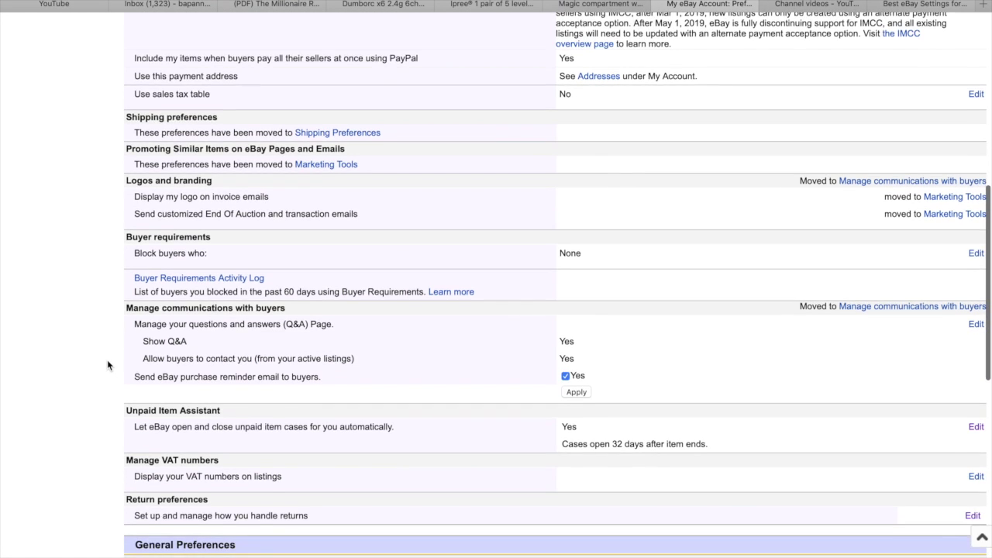
scroll(107, 365, "up", 5)
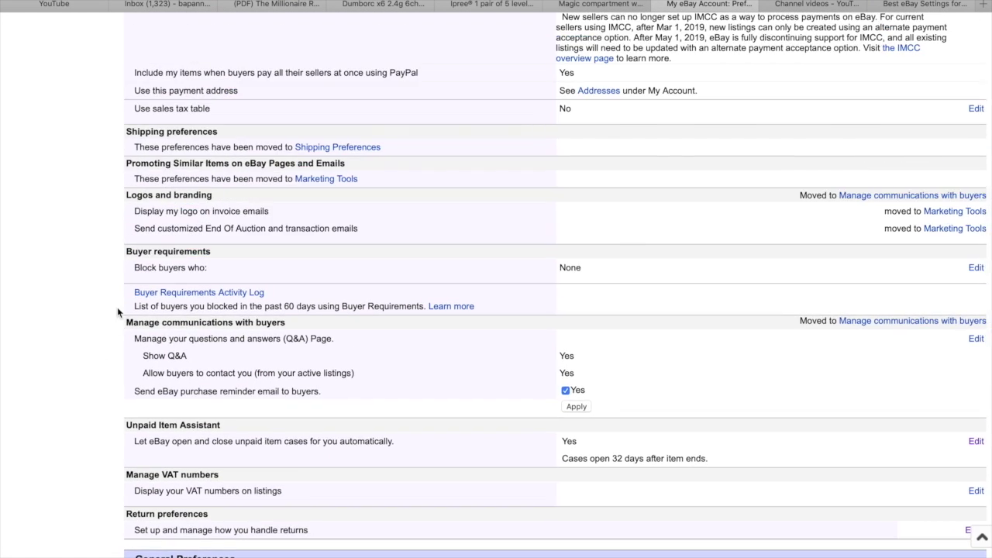
scroll(114, 277, "up", 1)
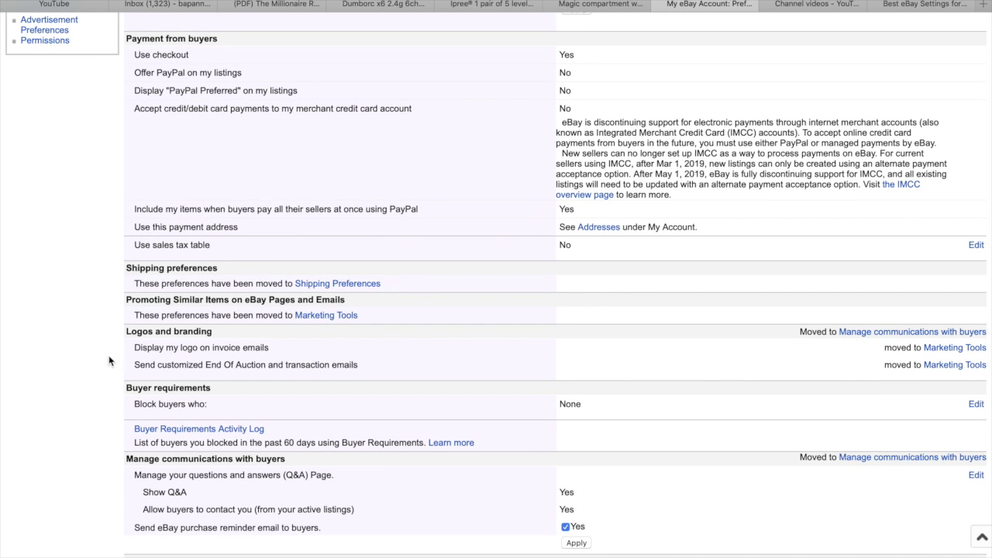
scroll(106, 399, "down", 6)
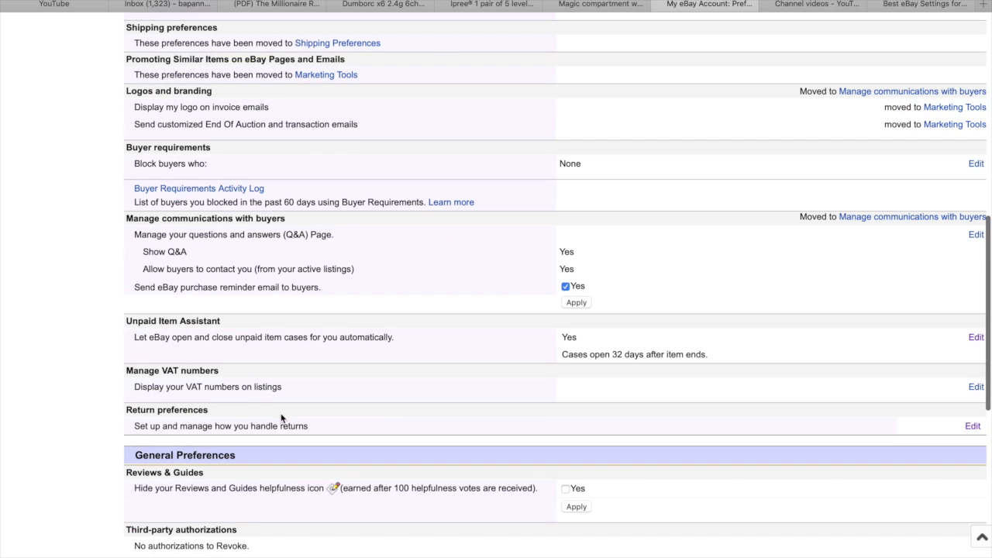
Step: Reopen Return preferences, confirm RMA number is On, and go back to Site Preferences
left_click(973, 427)
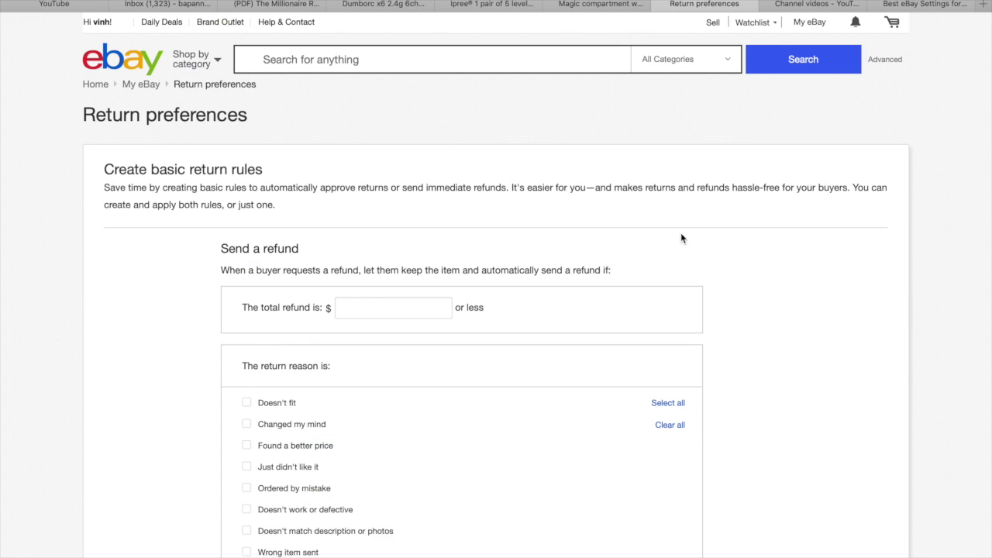
scroll(432, 270, "down", 6)
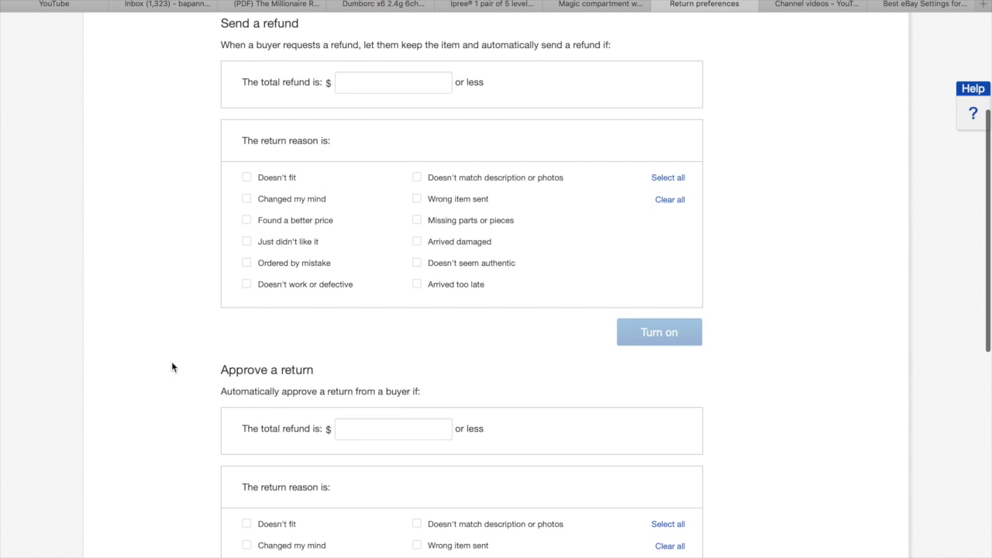
scroll(172, 361, "down", 11)
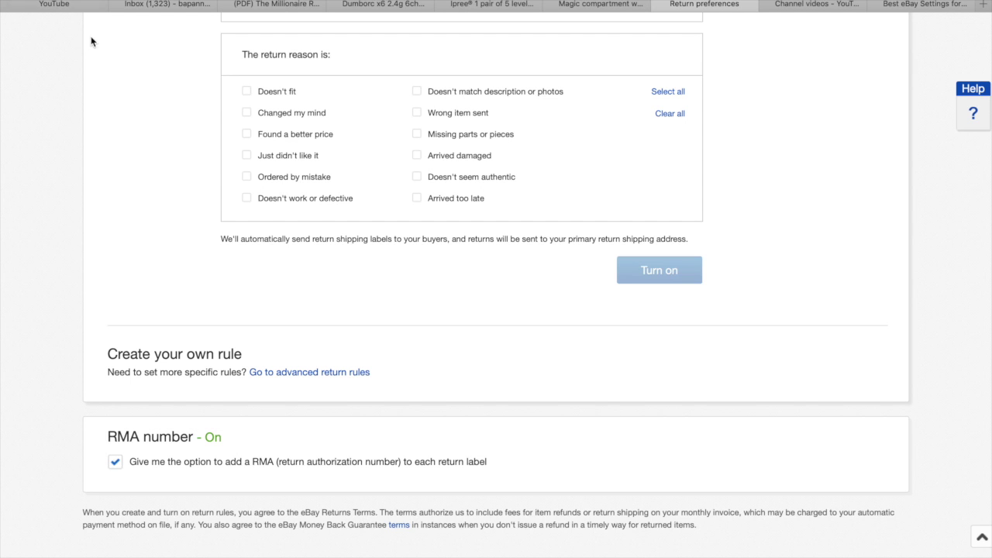
key("super+bracketleft")
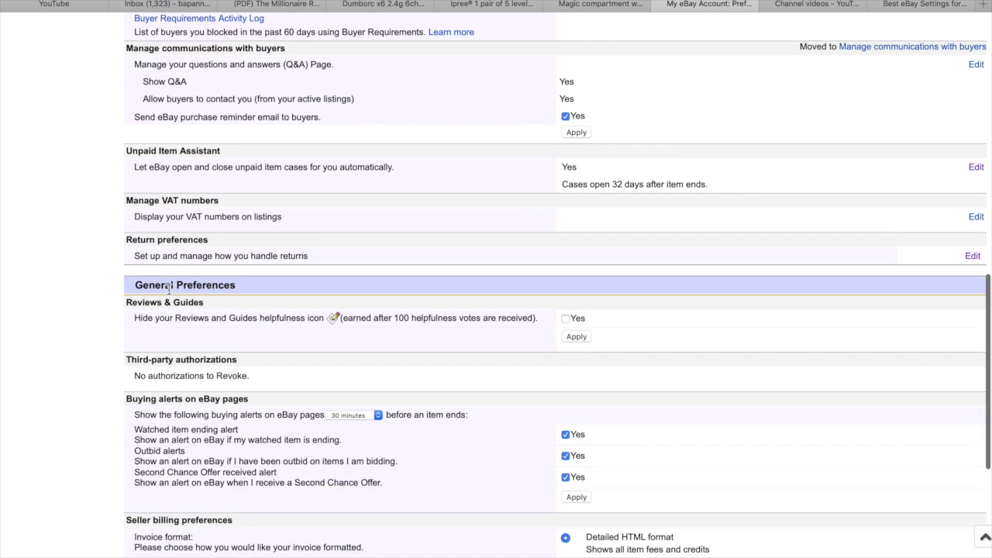
Step: Choose Personal Information from the My Account sidebar, triggering the re-sign-in page
scroll(99, 337, "down", 8)
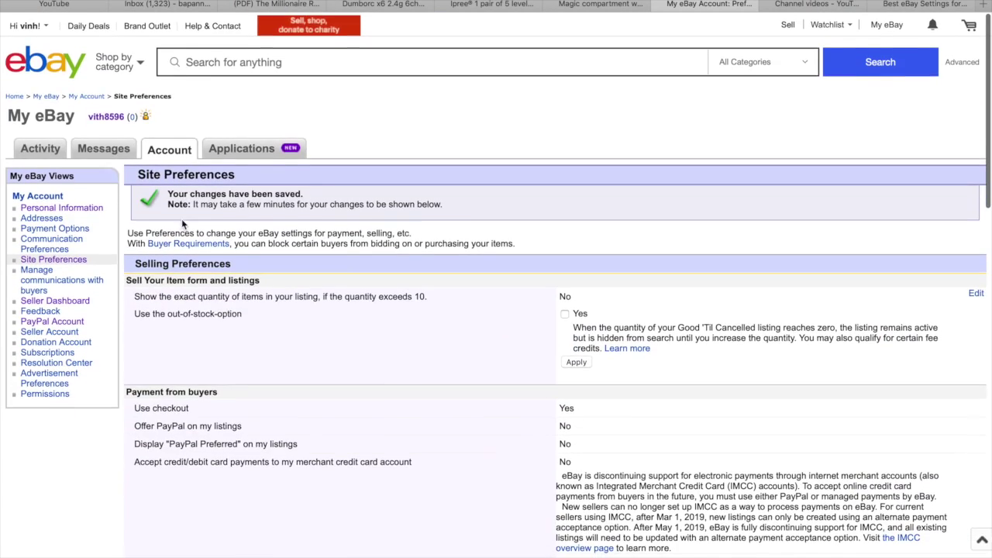
left_click(70, 206)
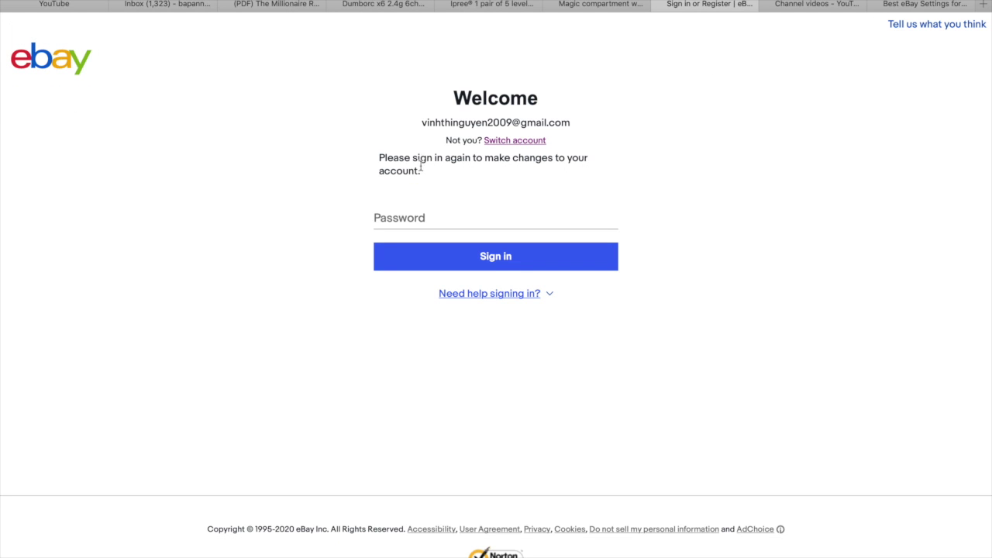
Step: Sign in again with the account password, declining Safari's offer to save it
left_click(411, 219)
type("••")
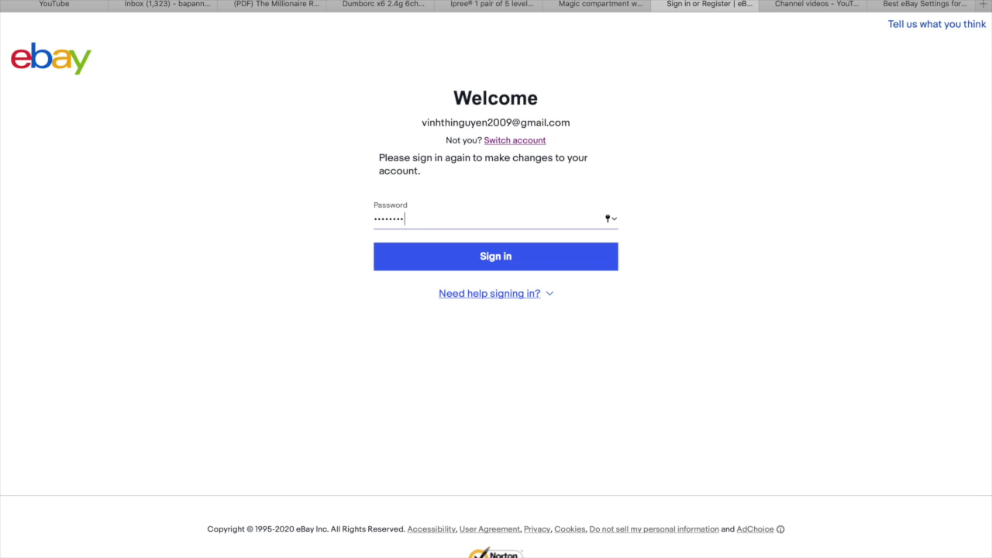
type("•••••••••••")
key("Return")
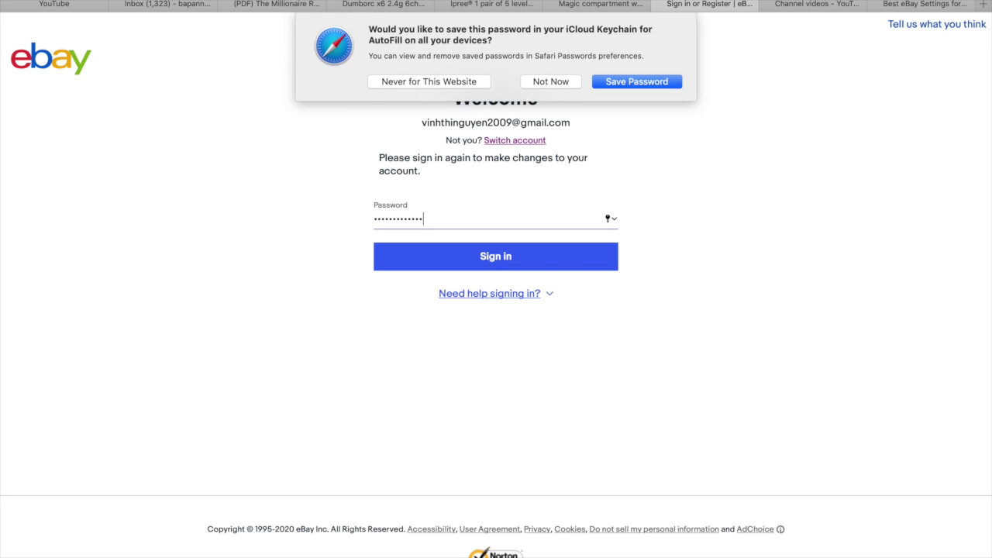
left_click(561, 84)
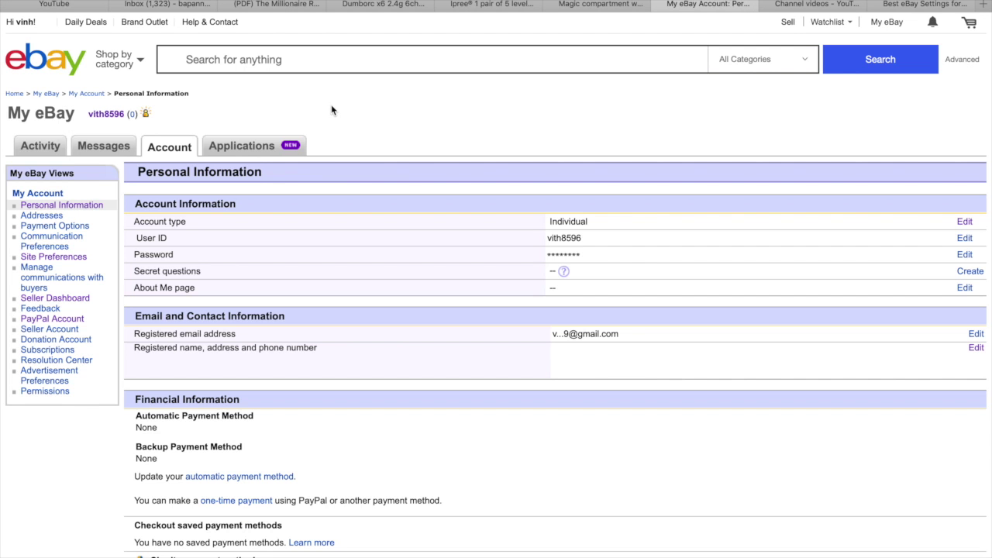
Step: Scroll the Personal Information page to review 2-step verification, linked social accounts and payment methods
scroll(371, 278, "down", 2)
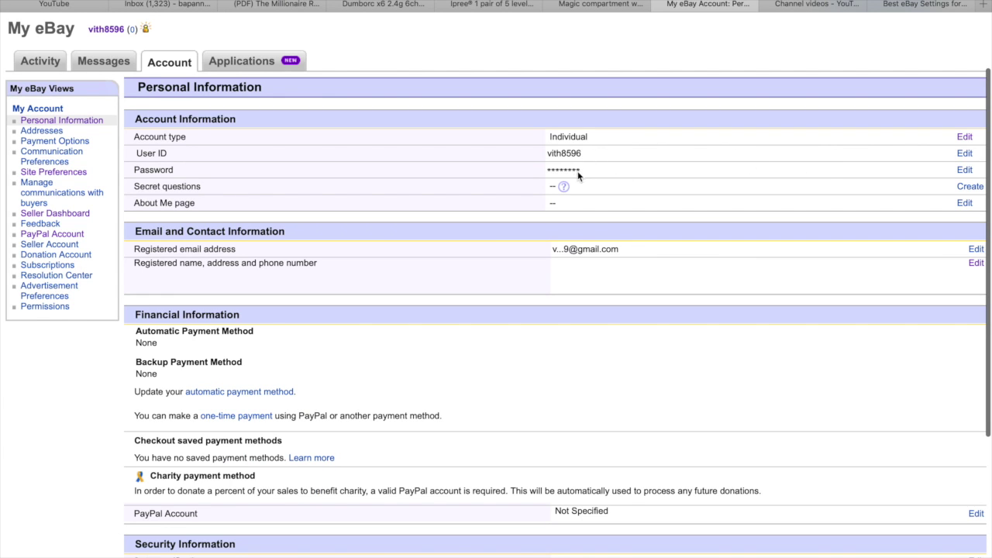
scroll(549, 265, "down", 1)
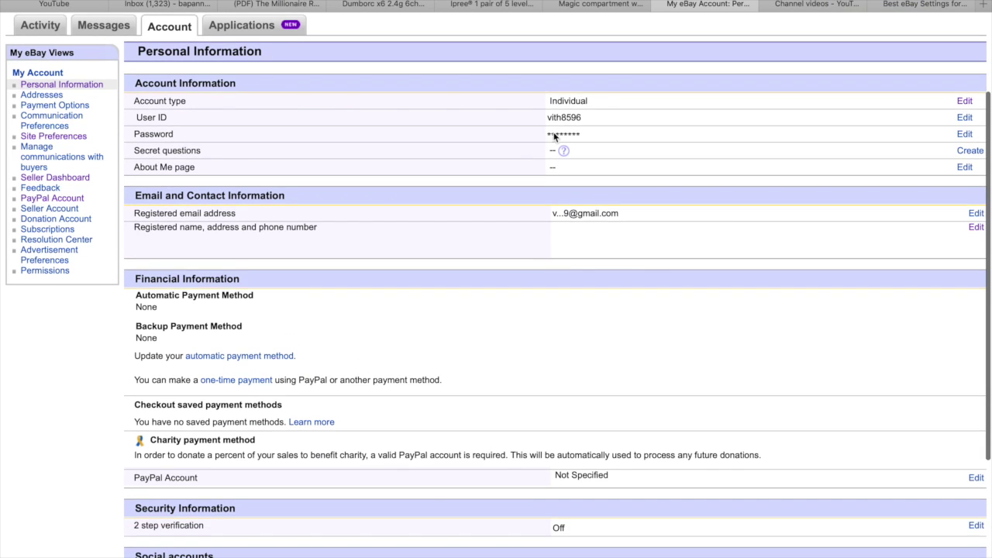
scroll(579, 210, "down", 2)
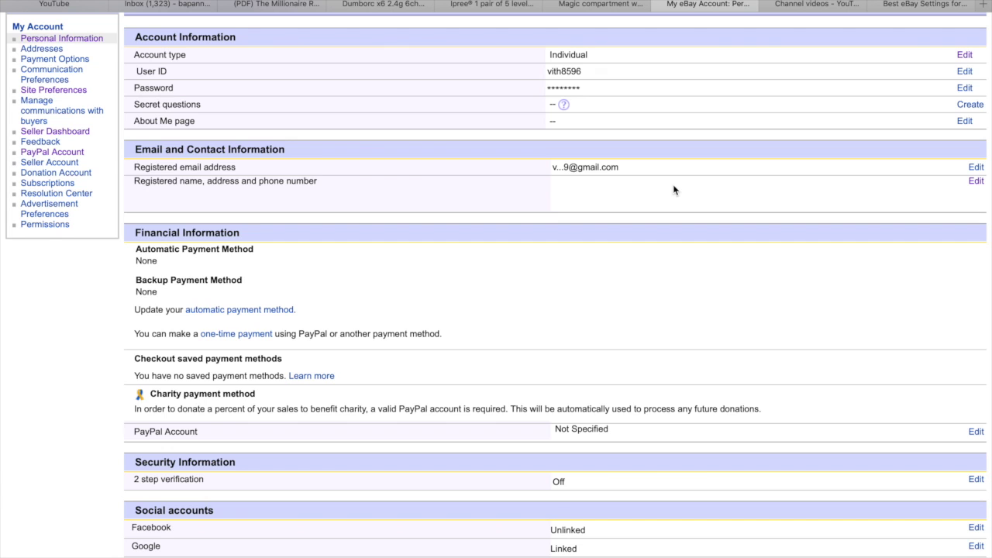
Step: Edit the registered name and address, re-entering the account password when prompted
left_click(976, 182)
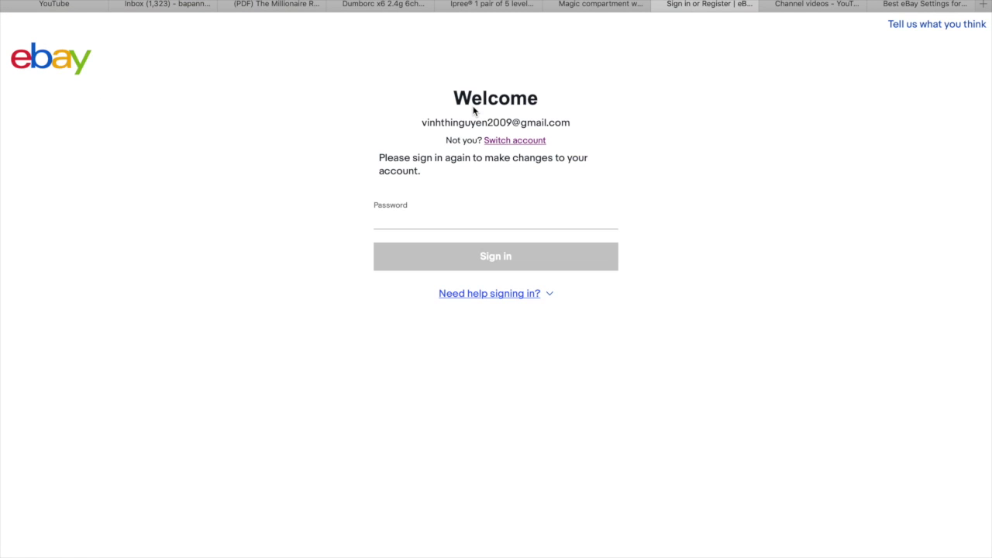
left_click(427, 225)
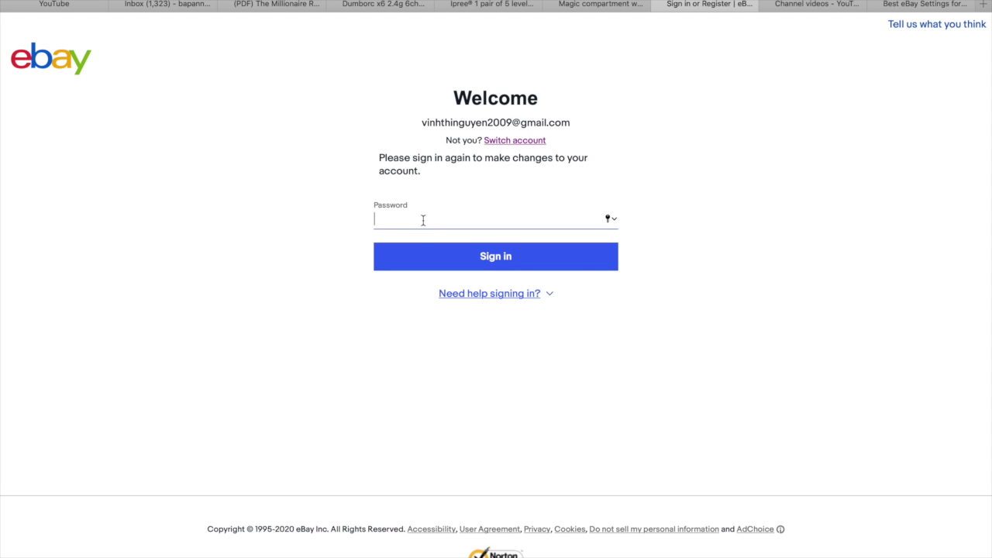
type("*************")
key("Return")
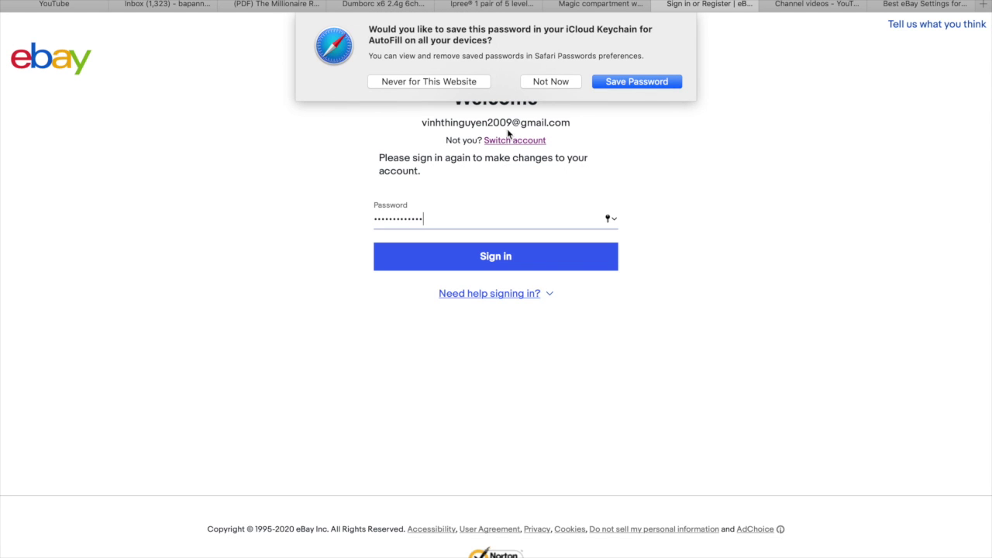
left_click(551, 77)
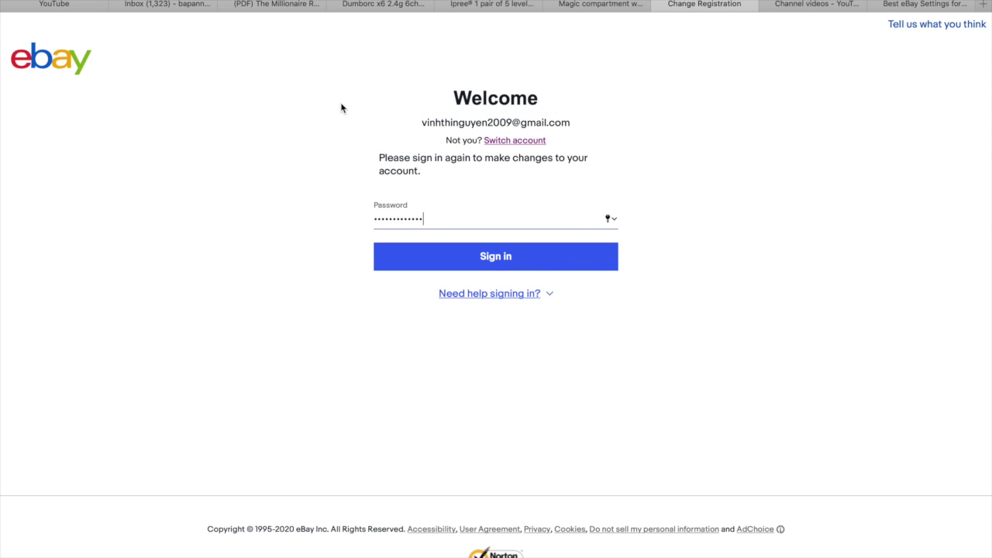
Step: Save the registration details, accepting the postal service's recommended address
scroll(328, 264, "down", 2)
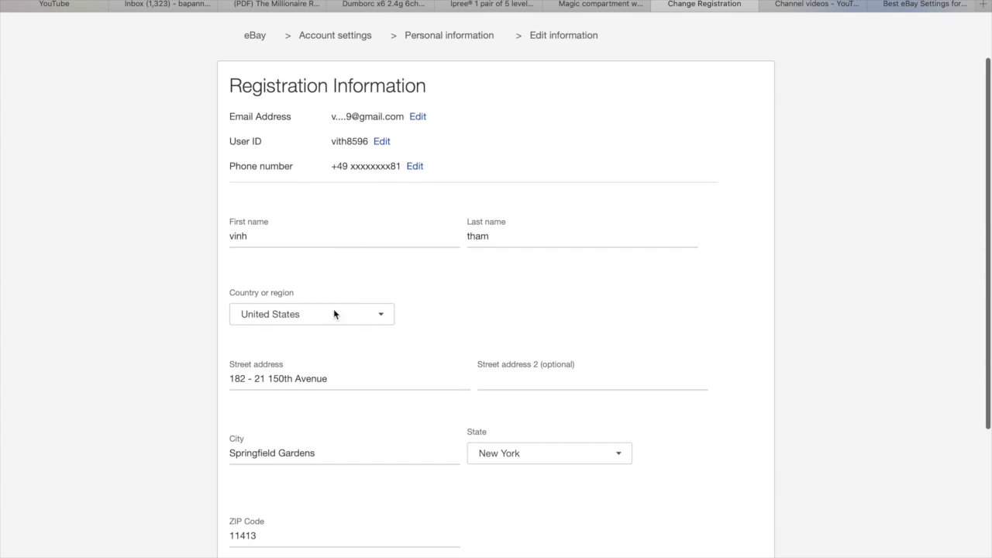
scroll(287, 337, "down", 4)
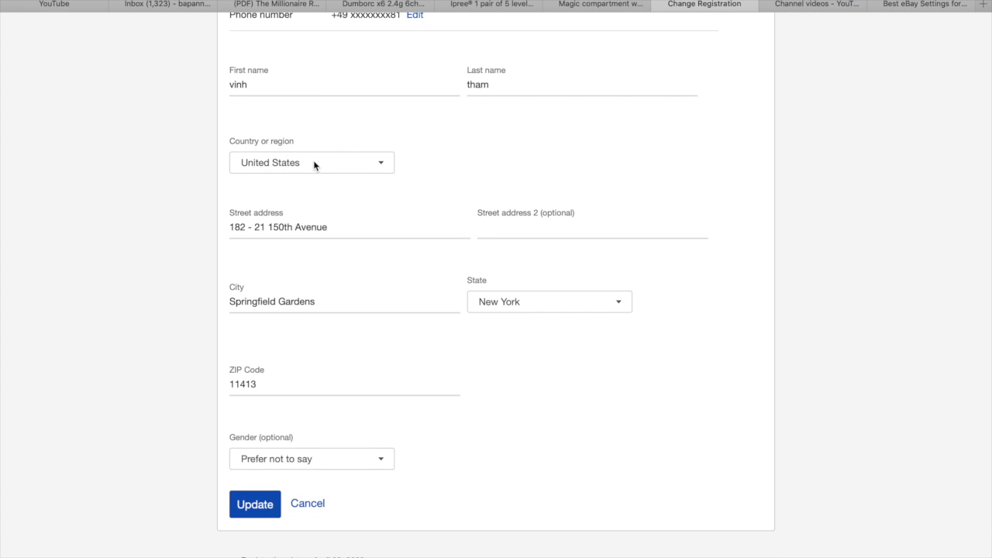
scroll(284, 356, "down", 2)
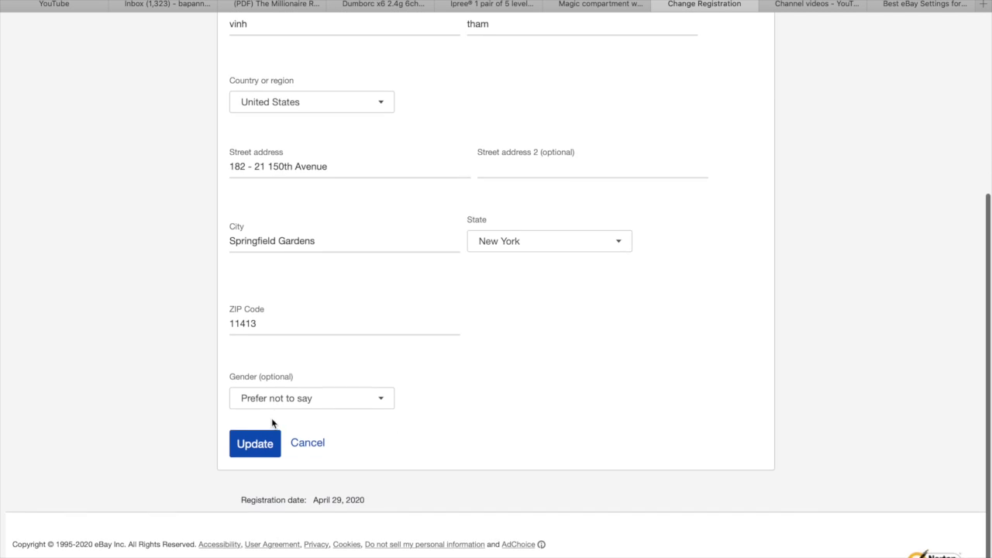
left_click(259, 439)
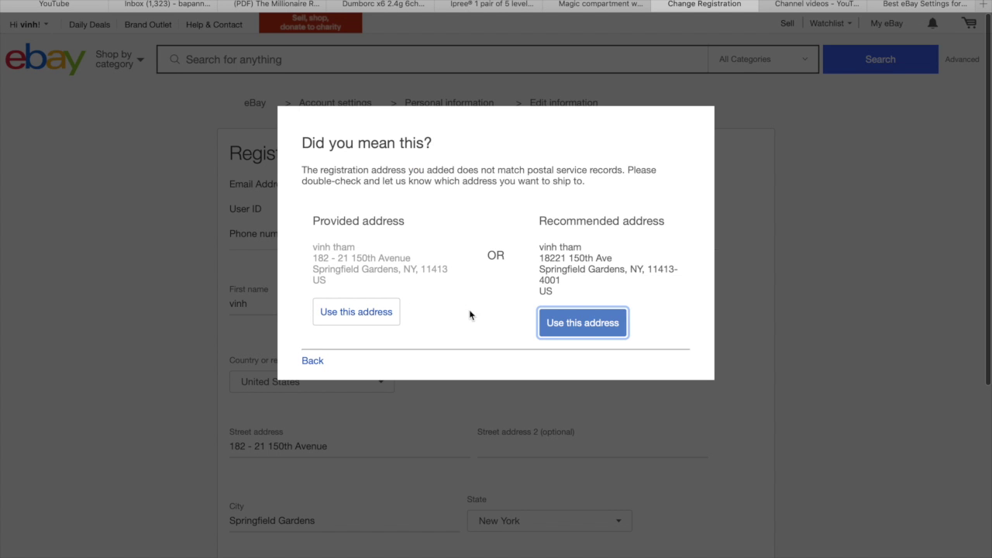
left_click(589, 324)
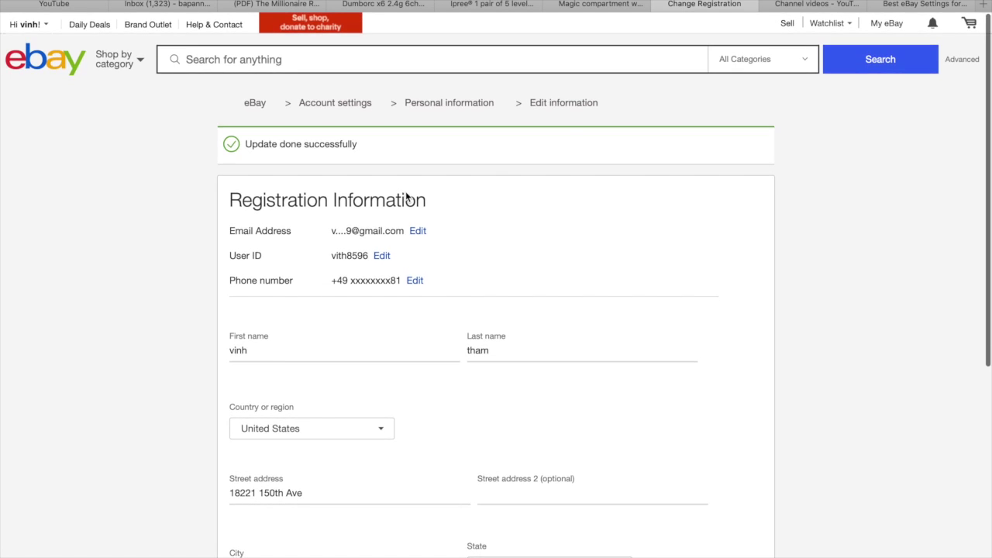
Step: Go from My eBay Summary via Account and Site Preferences to the Personal Information page
mouse_move(895, 28)
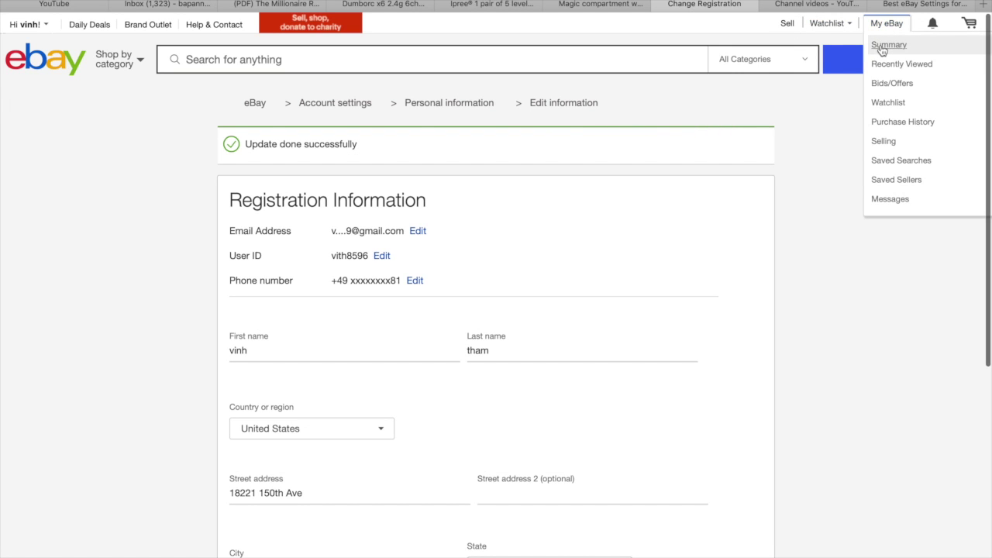
left_click(888, 45)
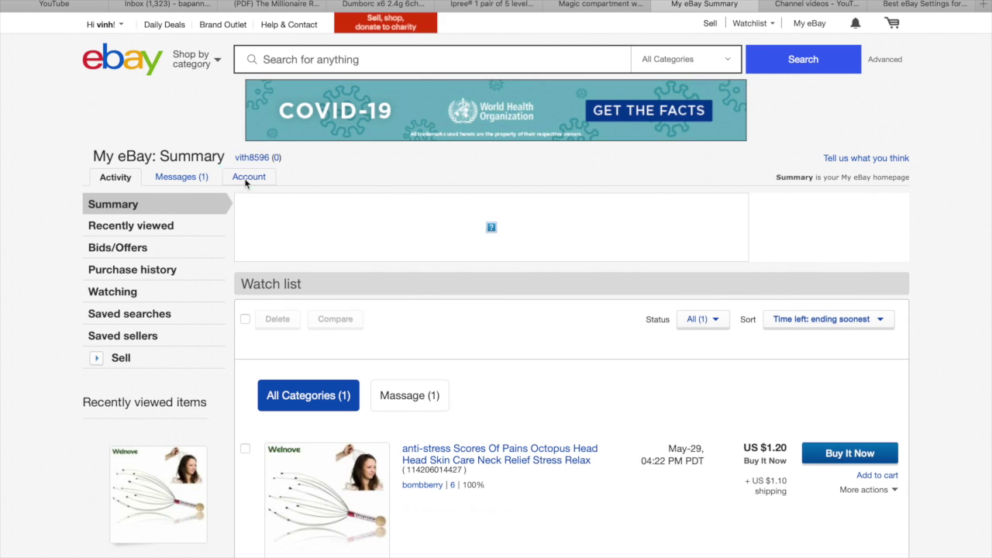
left_click(245, 183)
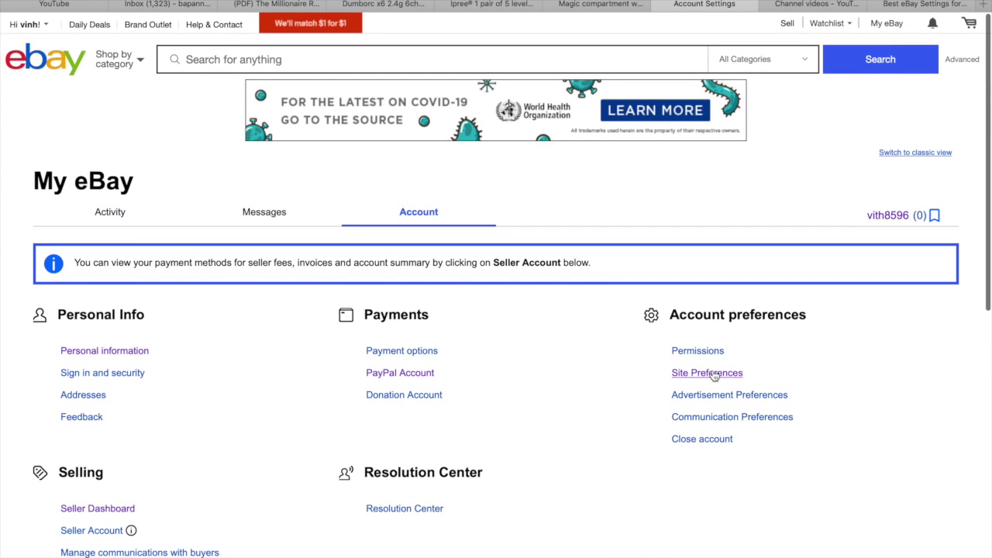
left_click(711, 374)
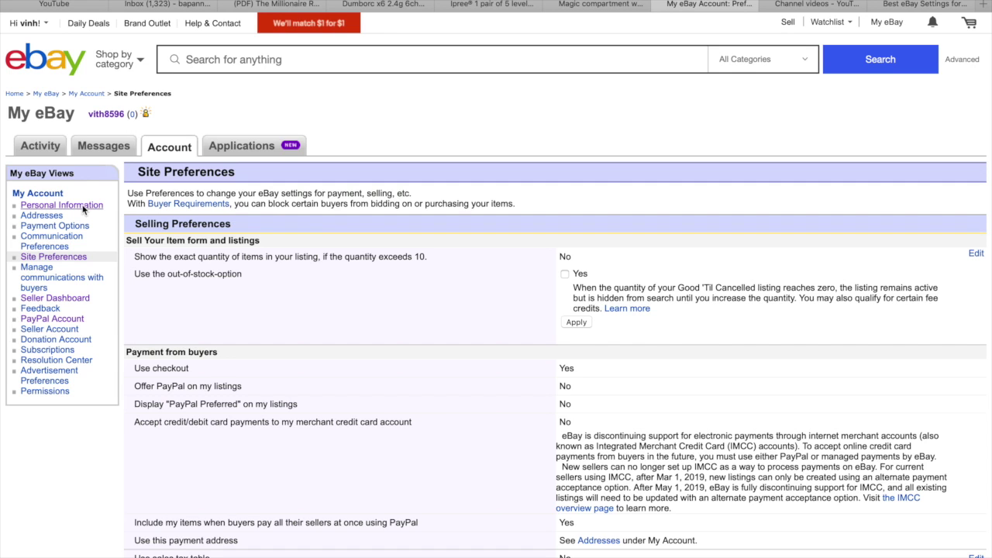
left_click(83, 208)
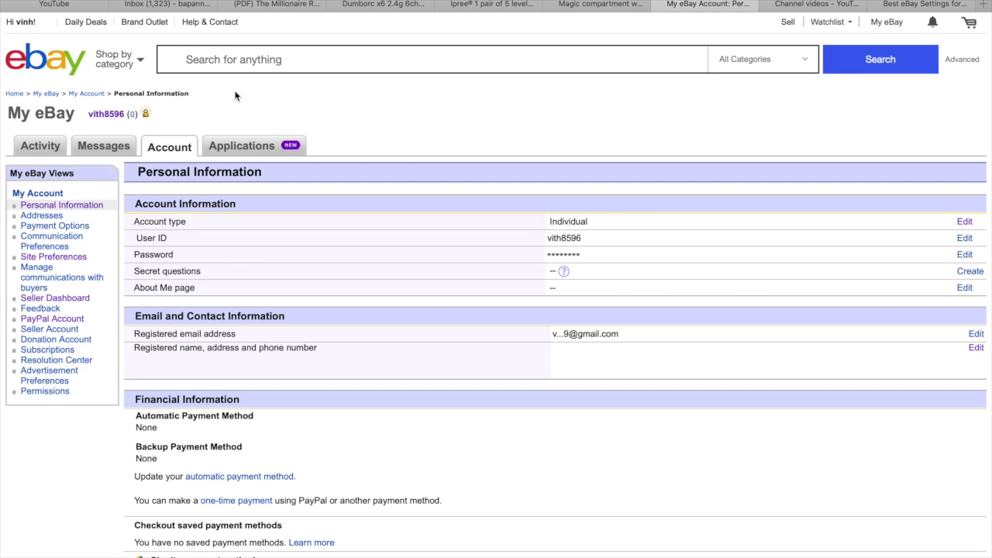
Step: Scroll through the Personal Information page to review the account type and registered email
scroll(228, 298, "down", 4)
scroll(228, 297, "down", 4)
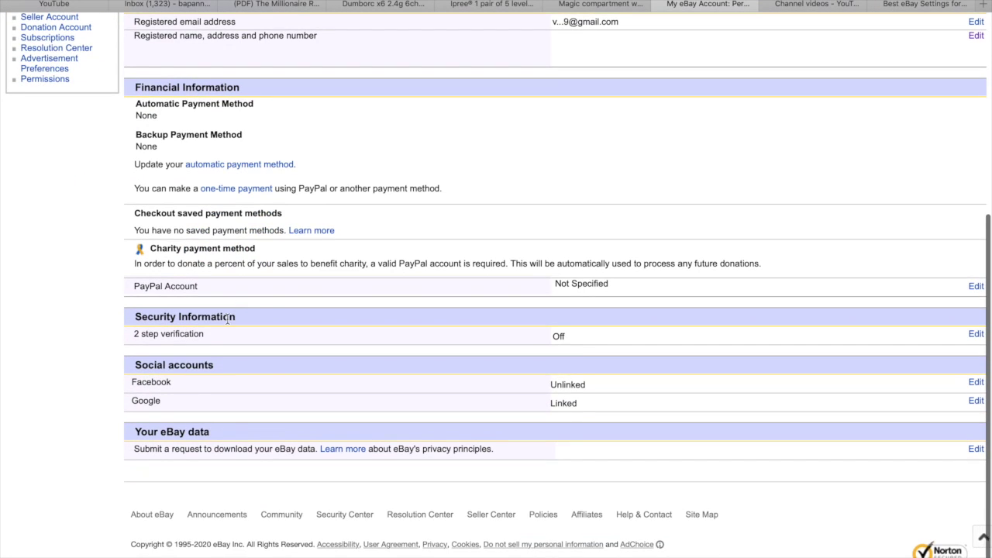
scroll(186, 264, "up", 3)
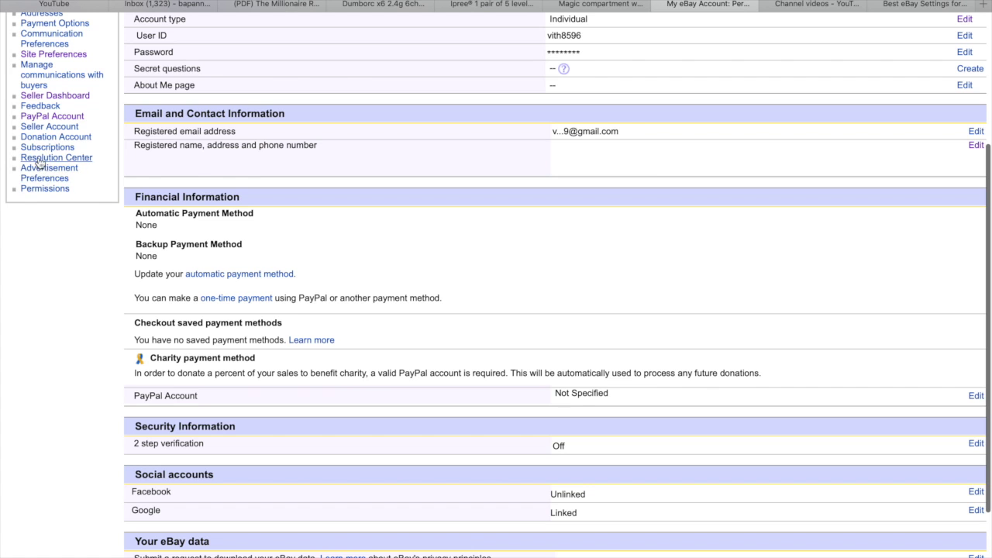
scroll(37, 131, "up", 2)
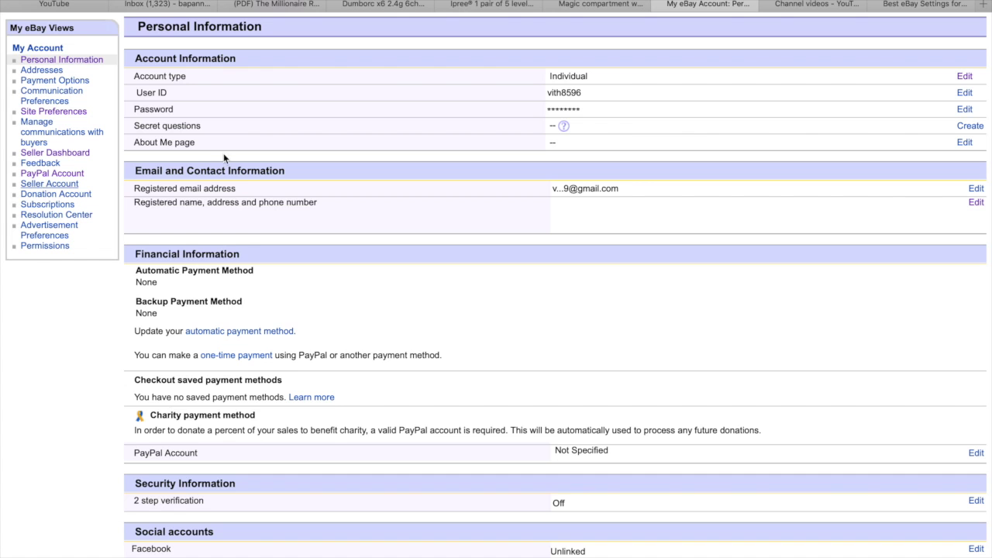
scroll(398, 233, "down", 1)
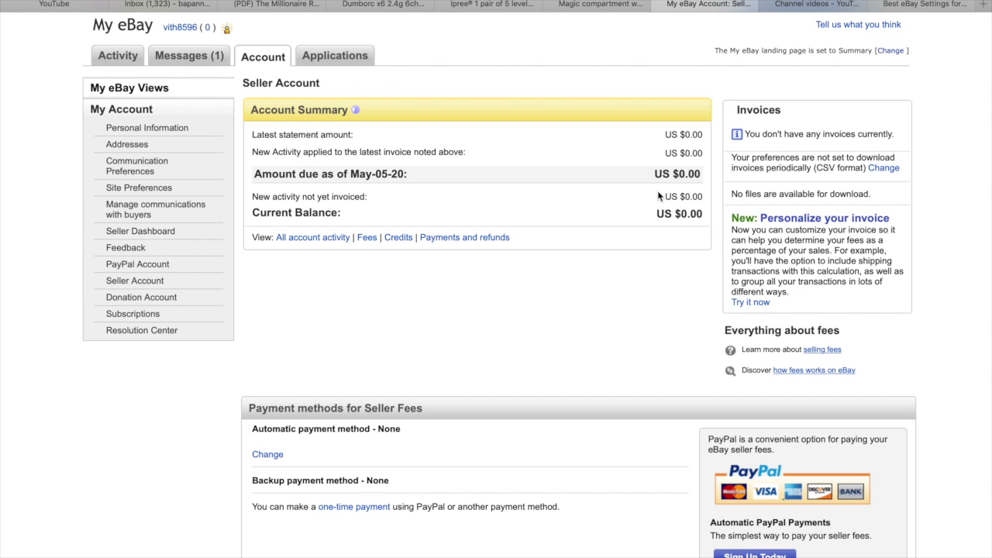
scroll(613, 271, "down", 5)
scroll(565, 348, "up", 2)
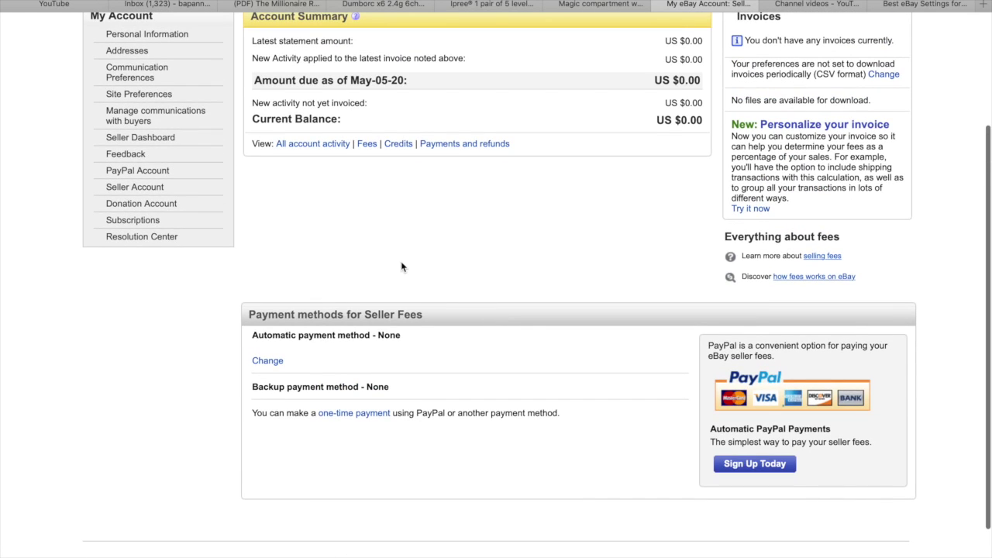
scroll(368, 279, "down", 3)
scroll(317, 227, "up", 1)
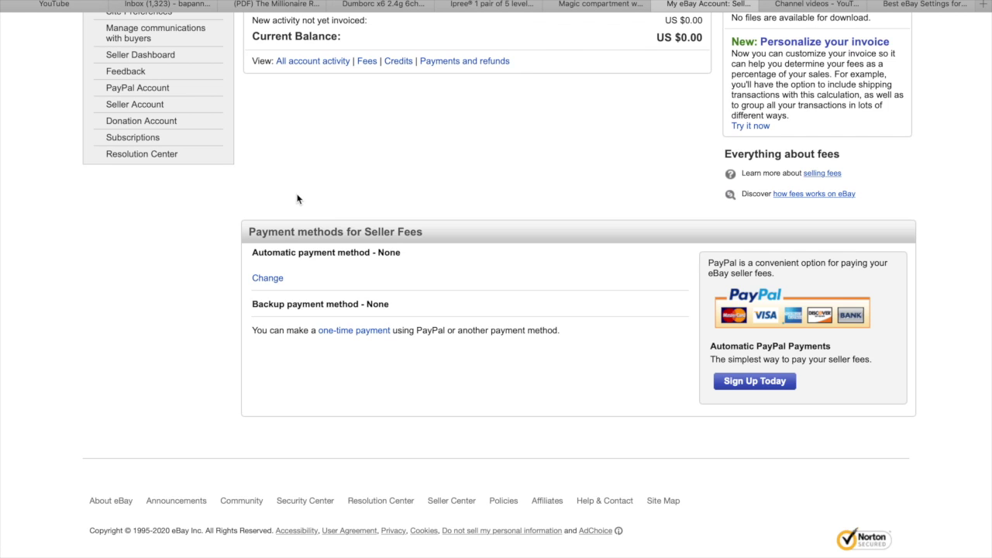
scroll(299, 248, "up", 1)
scroll(343, 200, "down", 1)
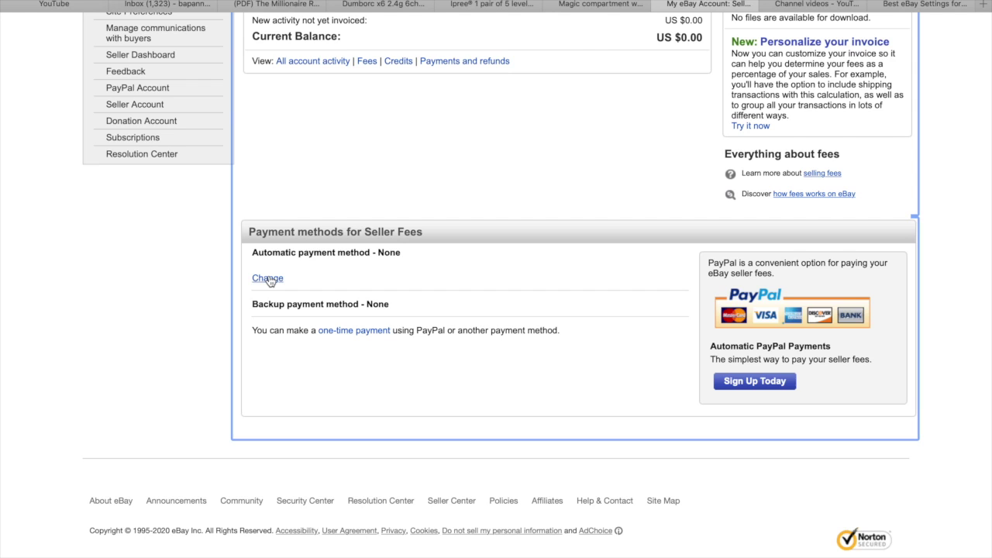
Step: Choose PayPal as the automatic seller-fee payment method and sign in to PayPal with the account password
left_click(268, 279)
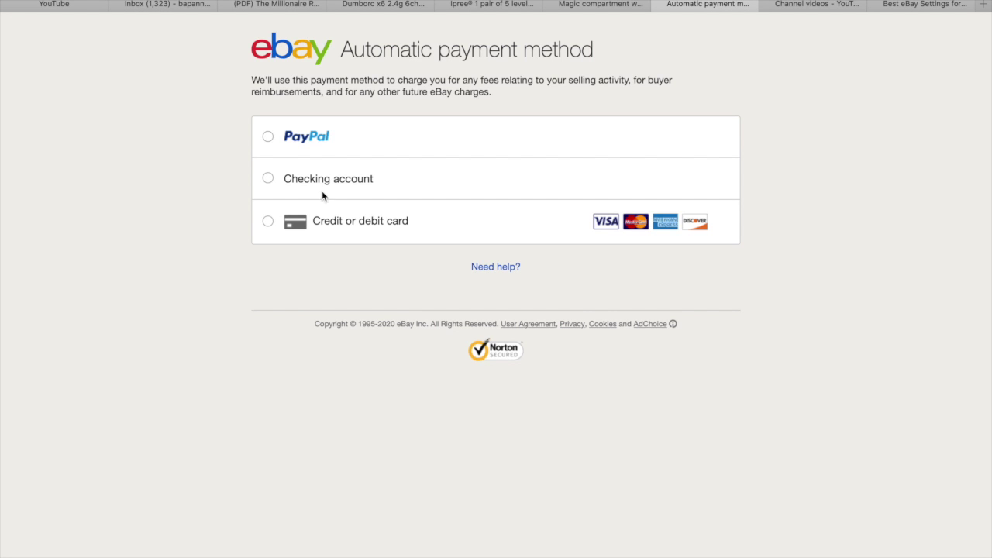
left_click(272, 137)
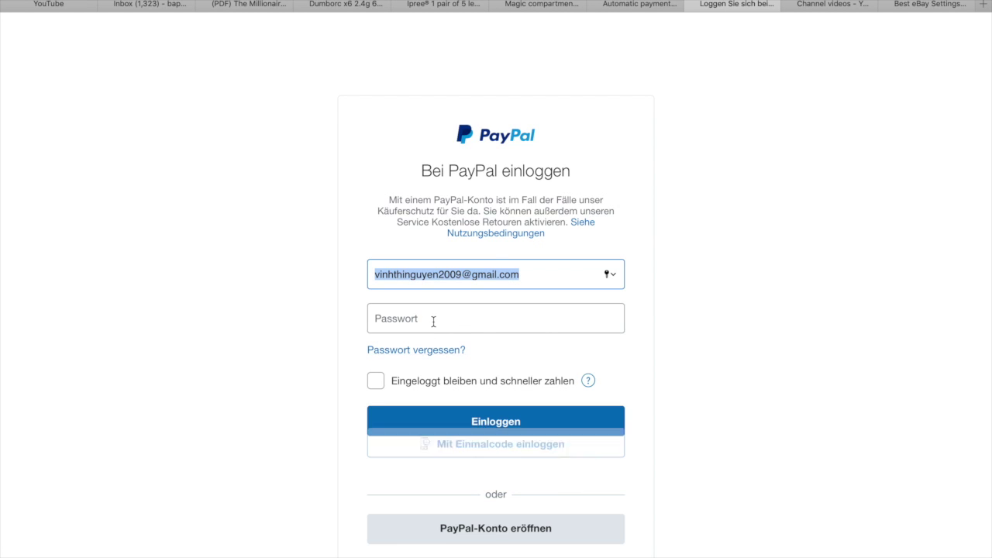
left_click(433, 320)
type("••")
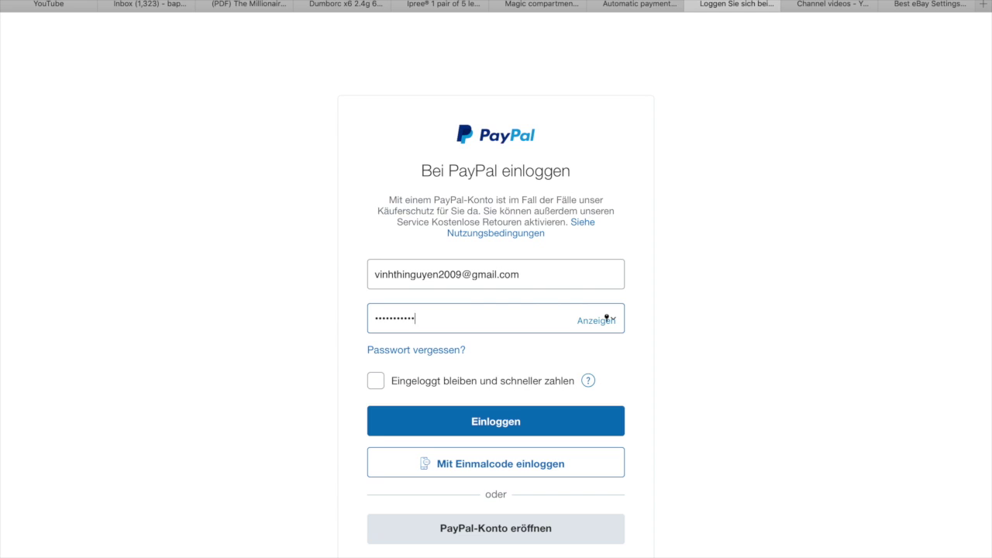
key("Return")
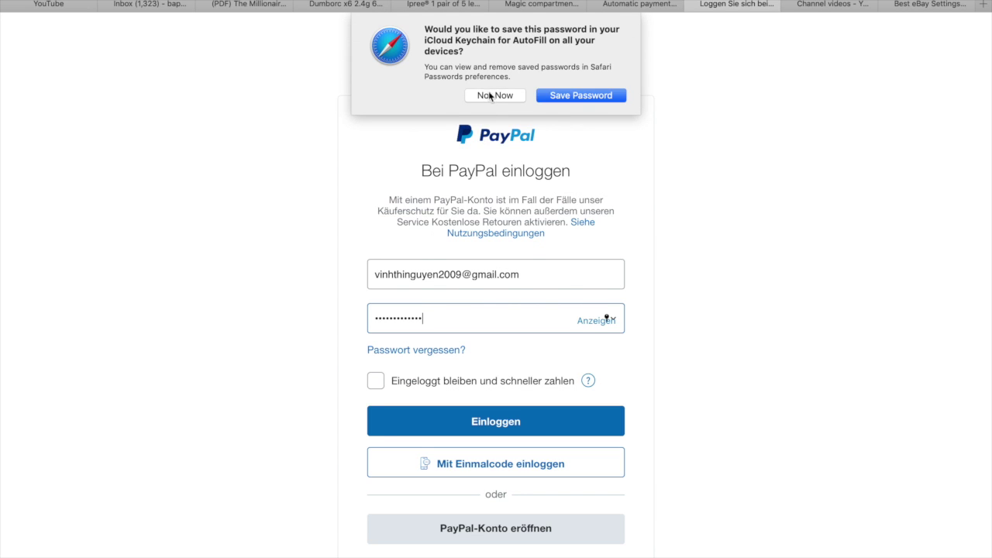
left_click(492, 96)
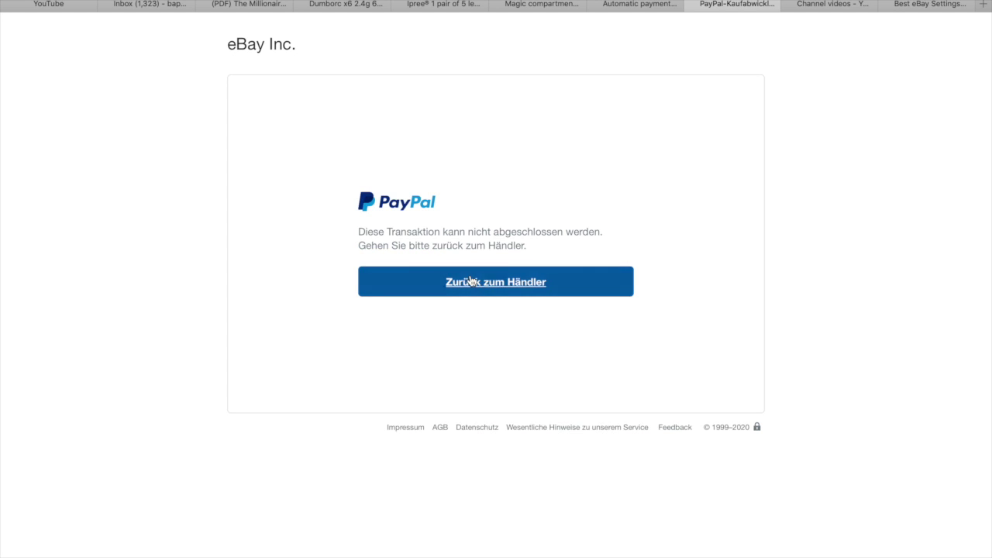
Step: Return to eBay after the failed PayPal setup, retry PayPal, and come back again
left_click(465, 281)
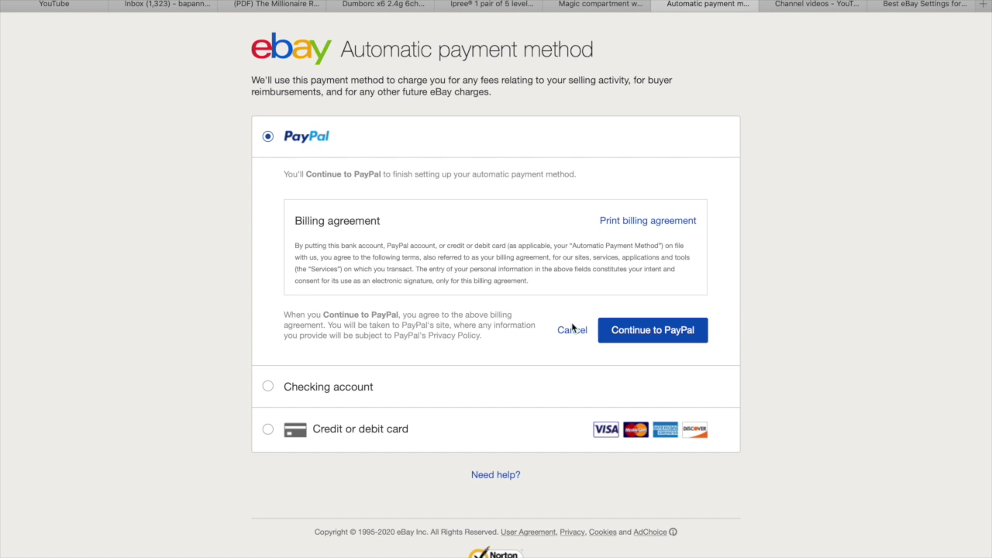
left_click(623, 333)
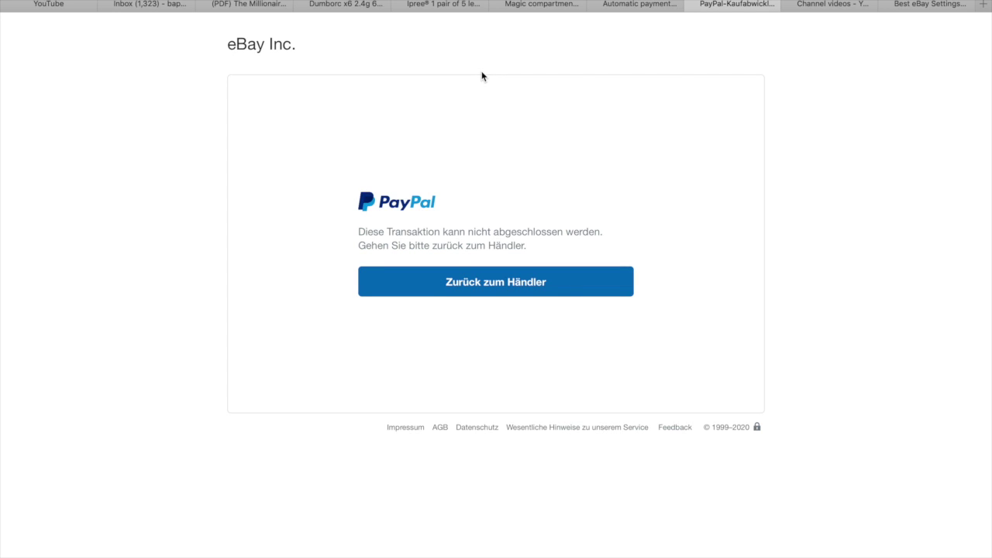
left_click(475, 284)
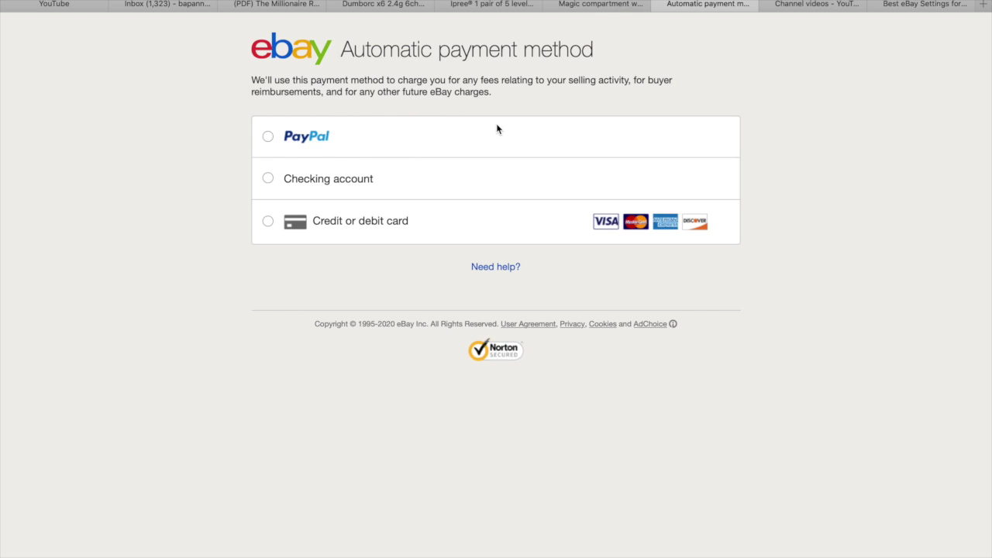
Step: Review Seller Fee payment methods (automatic and backup None), briefly checking the one-time payment page
key("super+bracketleft")
scroll(481, 233, "down", 2)
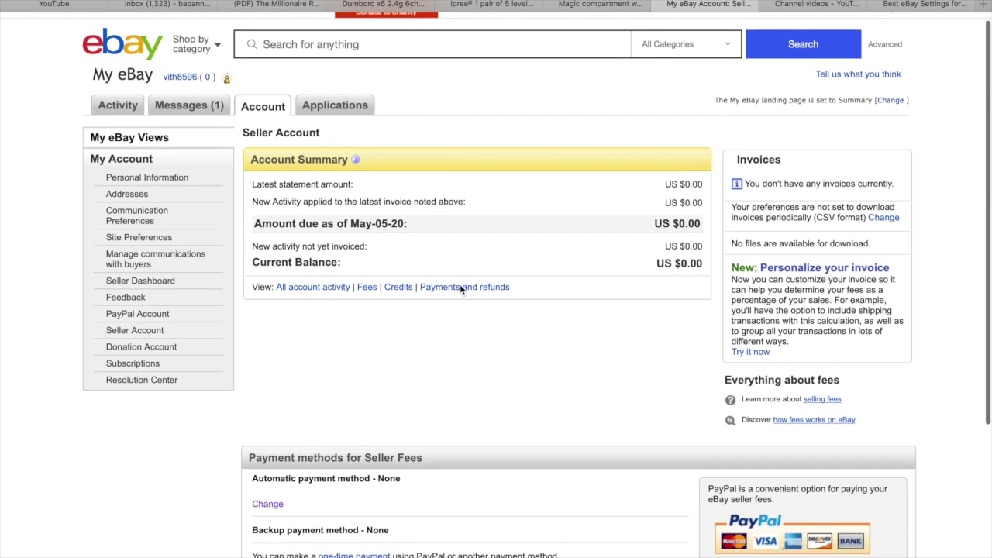
scroll(459, 290, "down", 3)
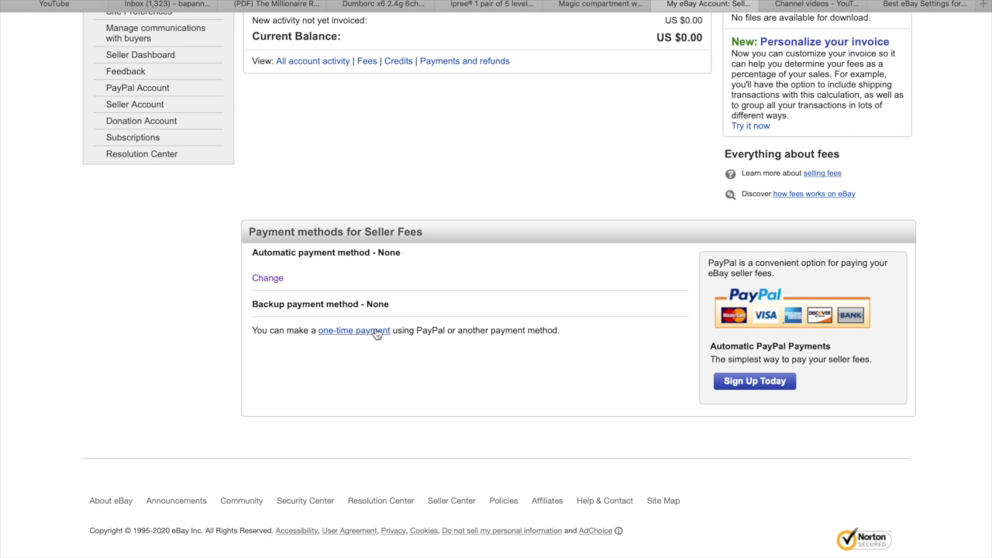
left_click(377, 332)
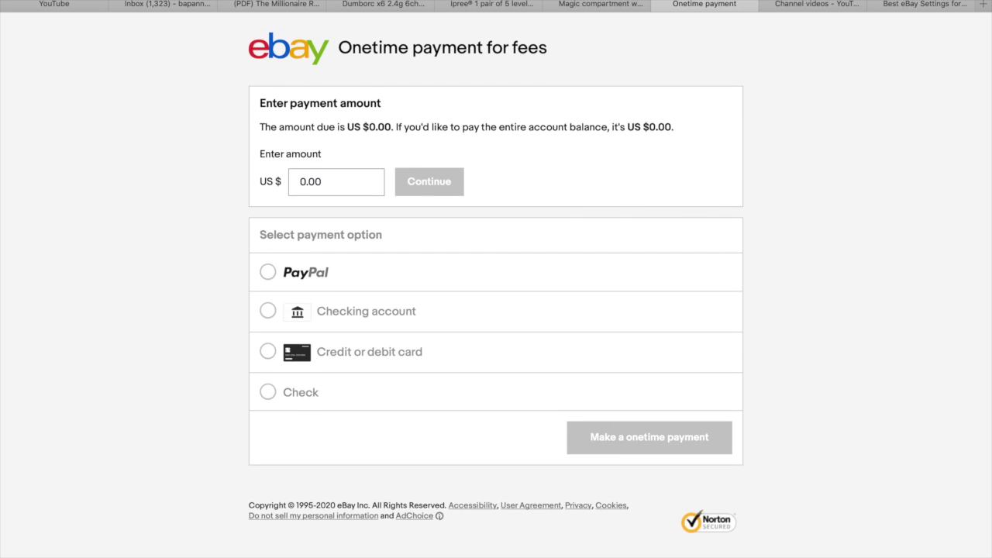
key("super+Left")
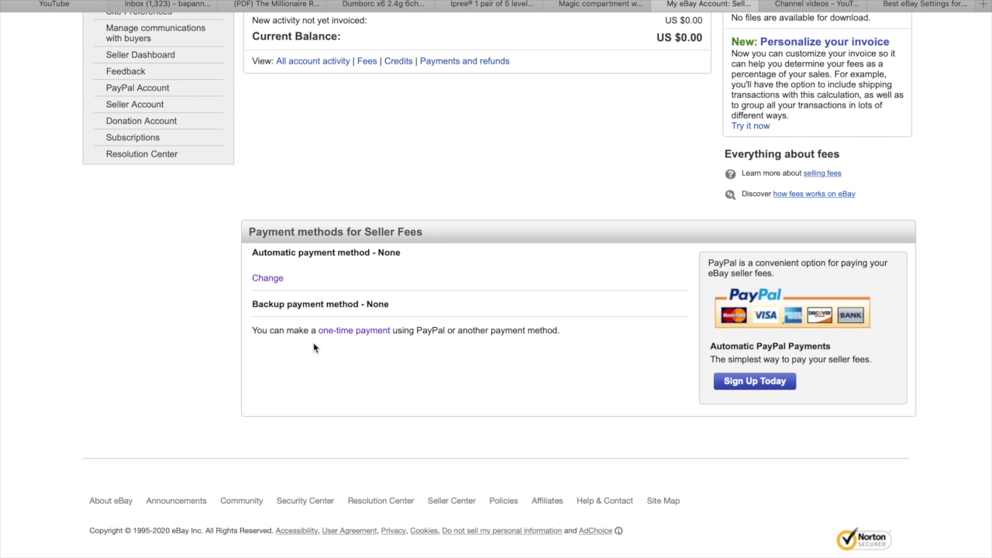
scroll(313, 347, "up", 3)
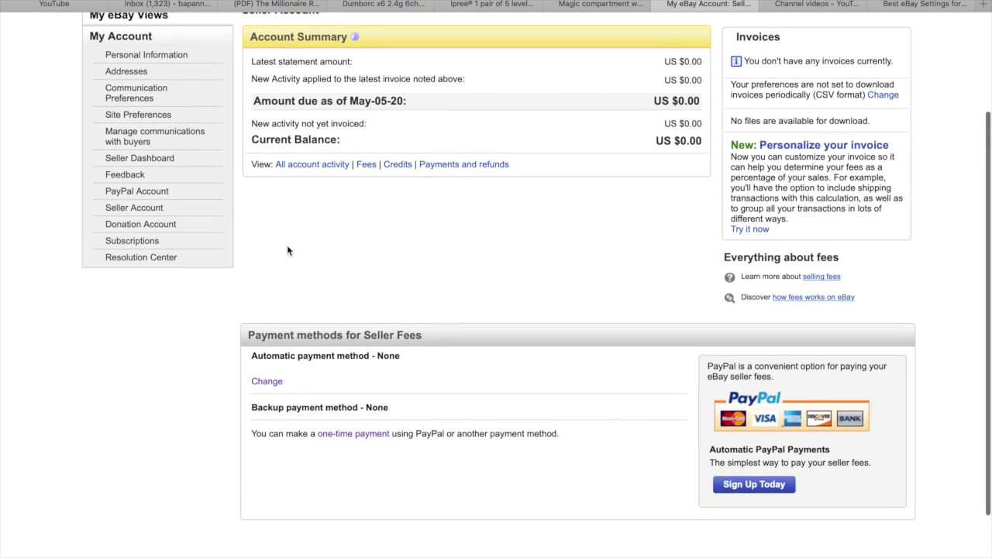
scroll(265, 199, "up", 3)
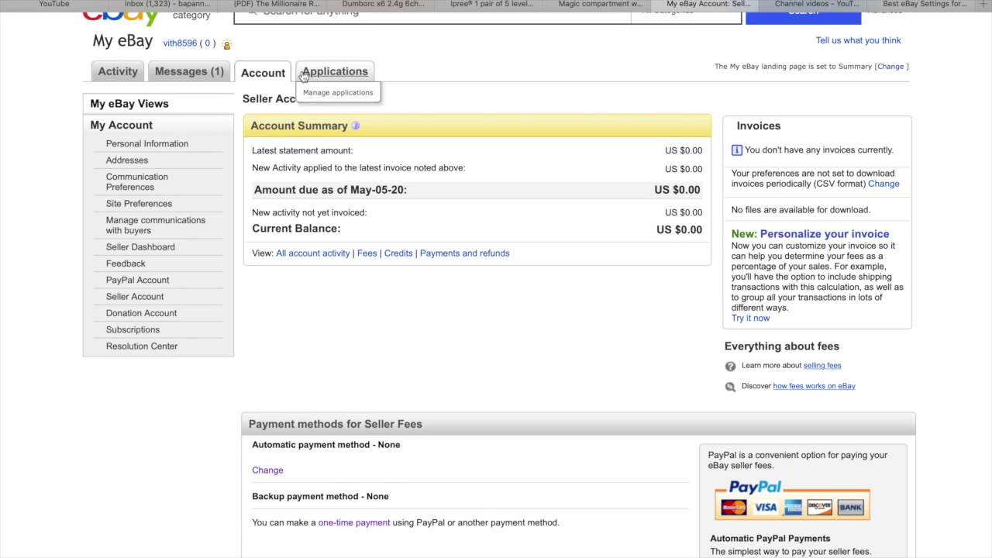
Step: Open the My eBay Selling Overview from the Activity summary
mouse_move(187, 75)
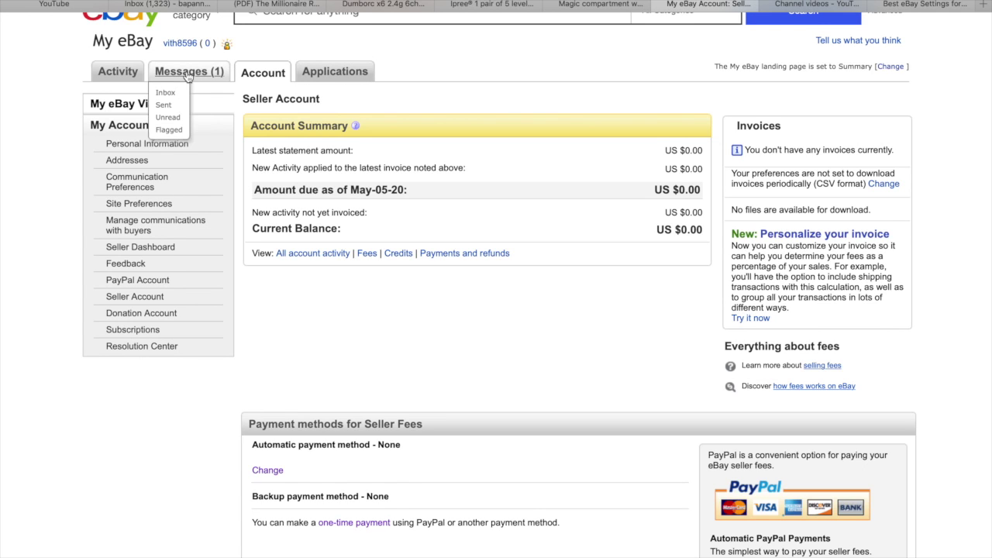
mouse_move(136, 75)
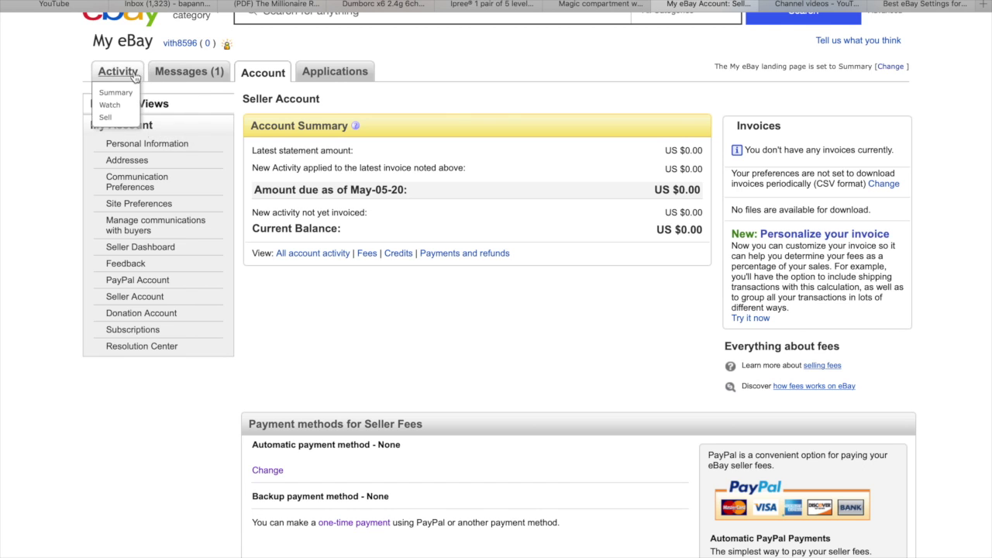
left_click(128, 75)
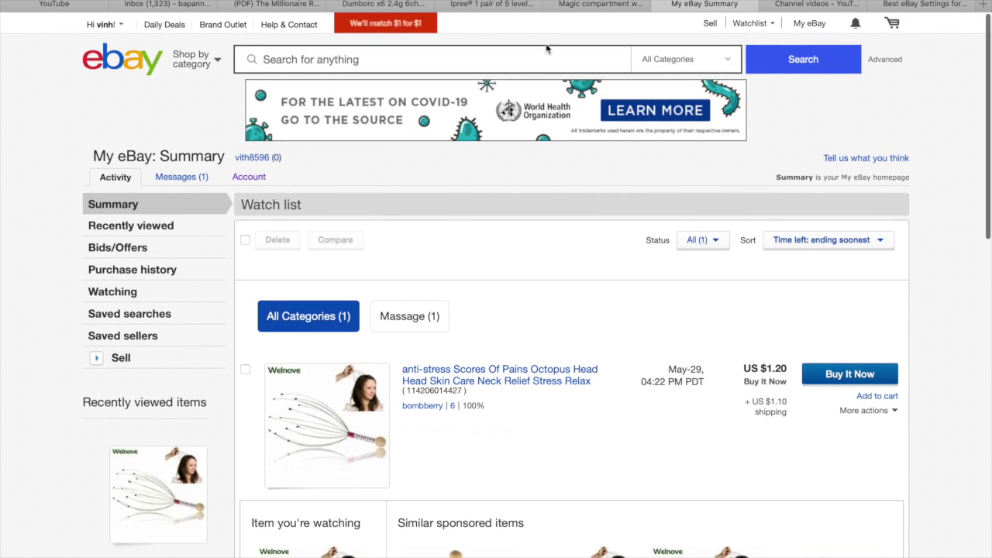
mouse_move(809, 26)
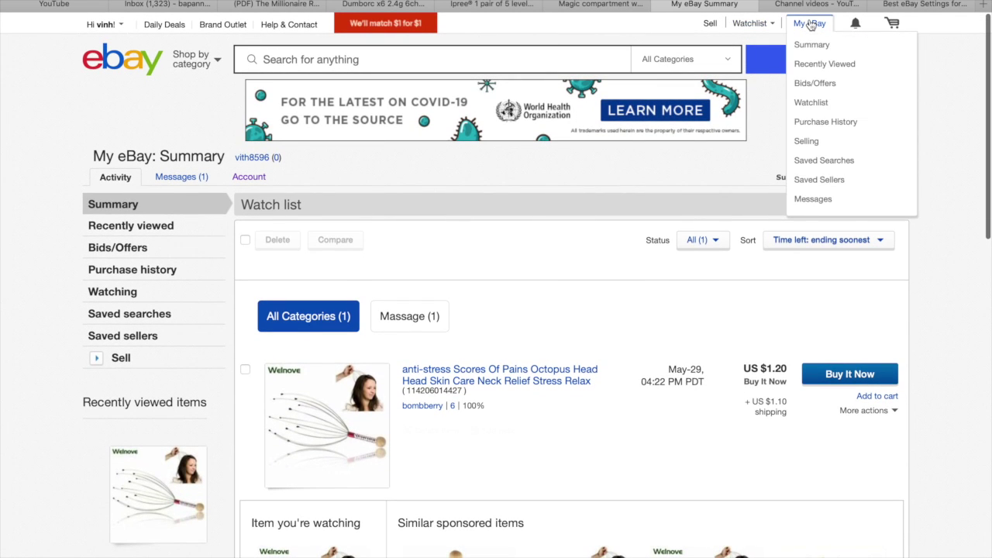
left_click(806, 144)
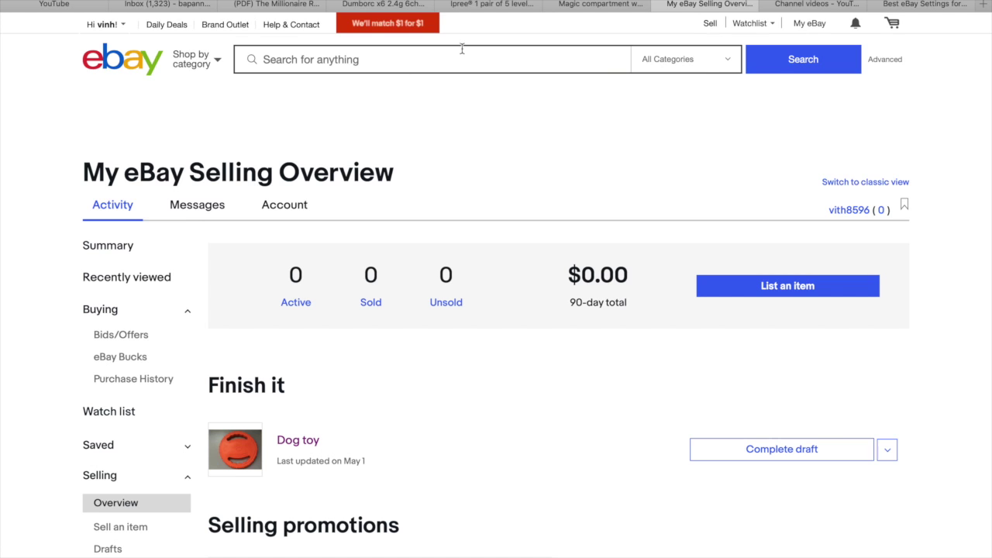
Step: Scroll to the Monthly selling limits showing 0 items or $0.00 remaining in May
scroll(296, 225, "down", 3)
scroll(69, 381, "down", 2)
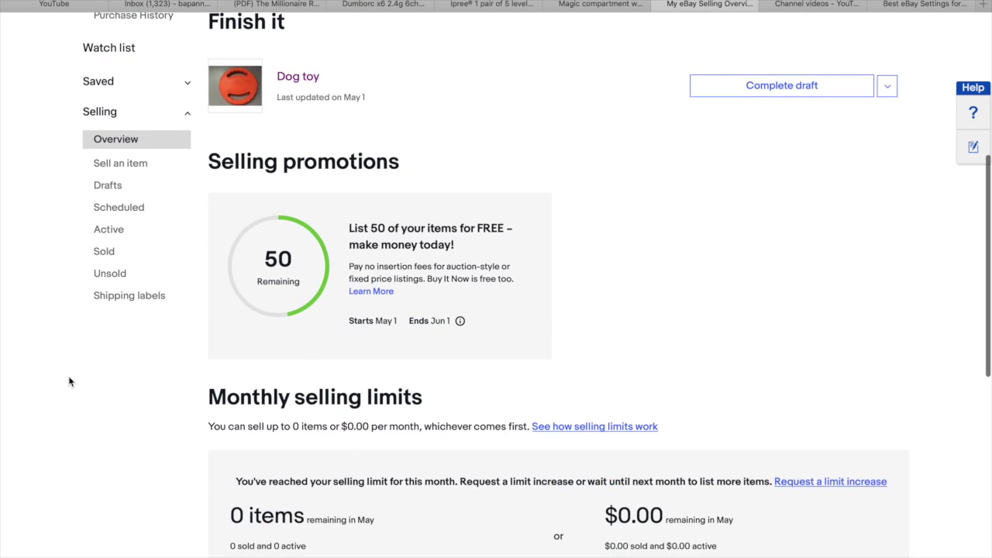
scroll(69, 381, "down", 5)
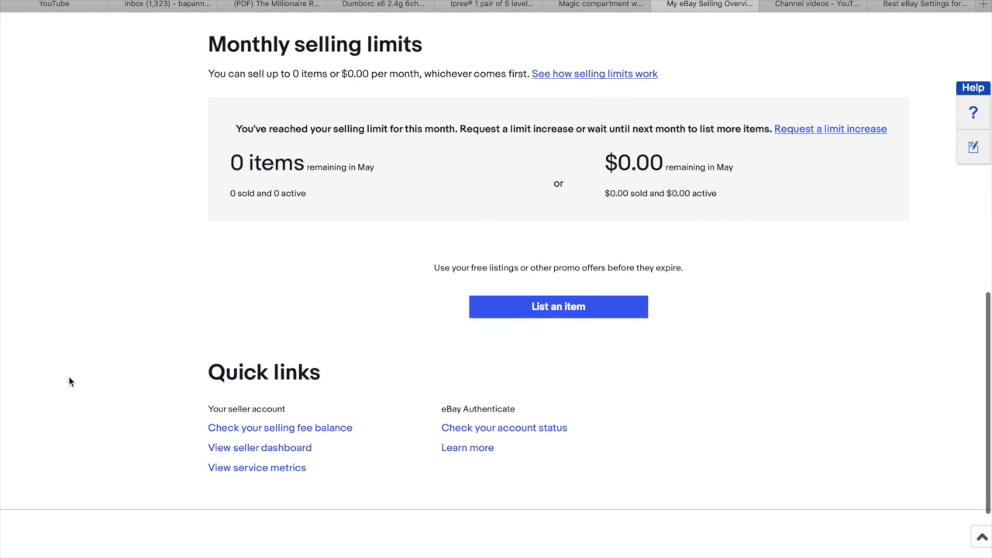
scroll(62, 333, "up", 2)
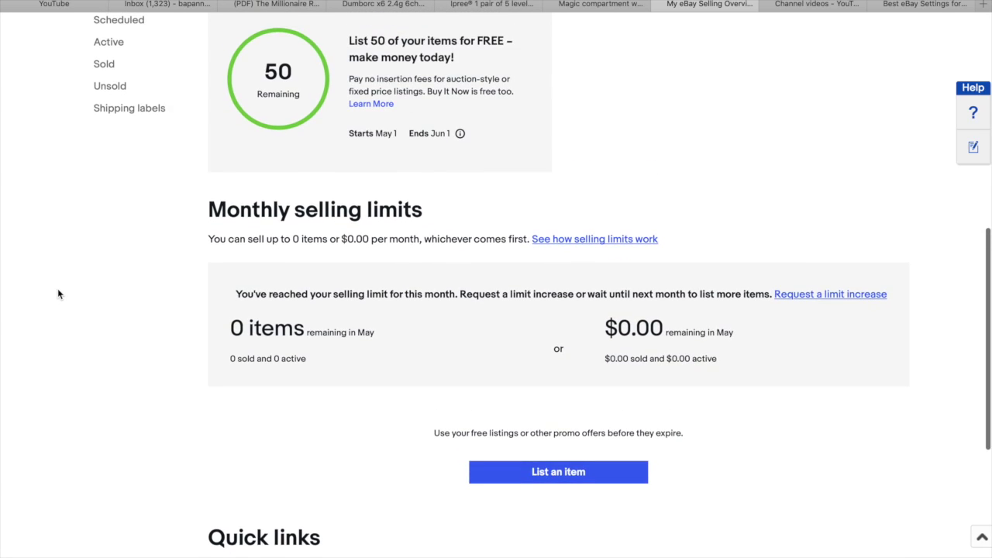
scroll(58, 291, "down", 2)
scroll(58, 290, "up", 2)
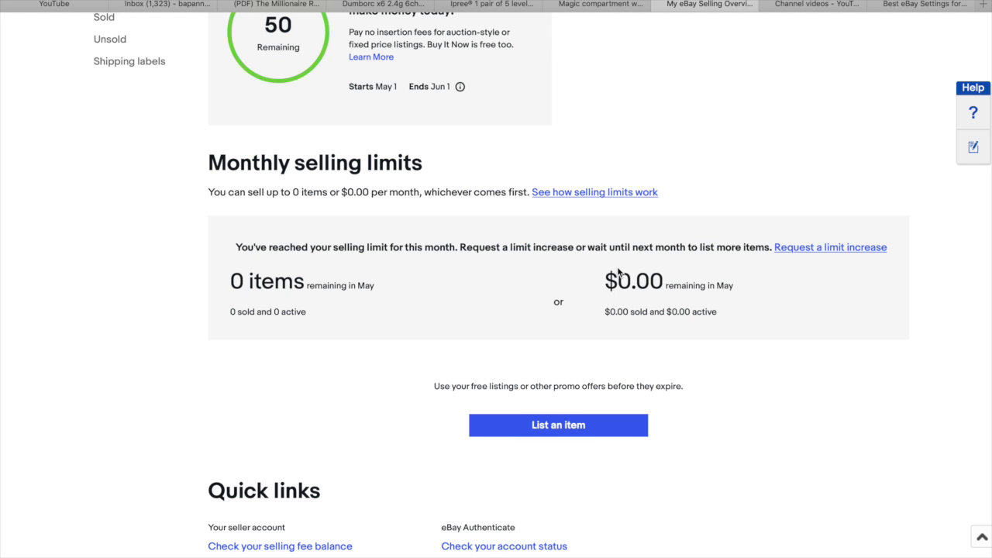
scroll(623, 259, "up", 1)
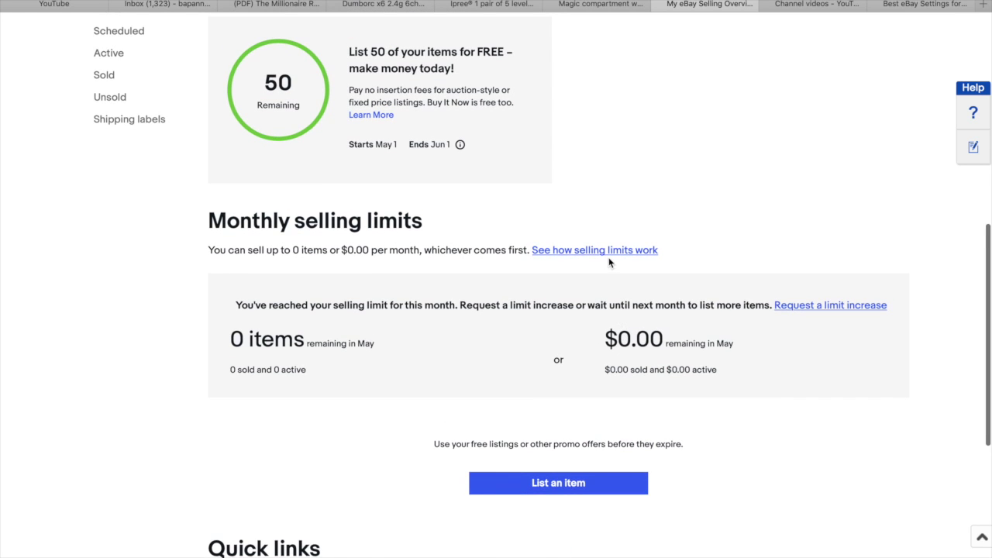
scroll(548, 310, "down", 2)
scroll(544, 347, "up", 1)
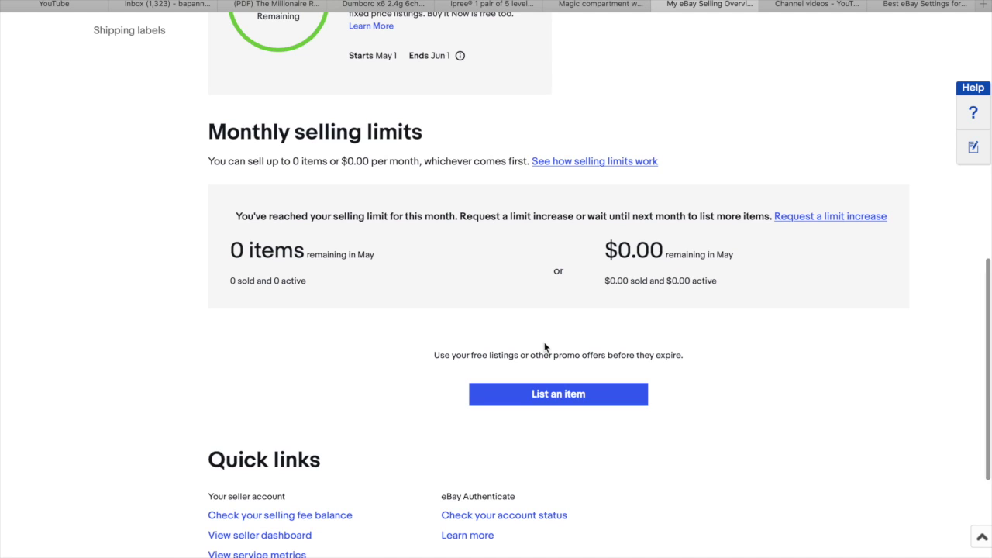
scroll(531, 361, "down", 2)
scroll(532, 361, "up", 2)
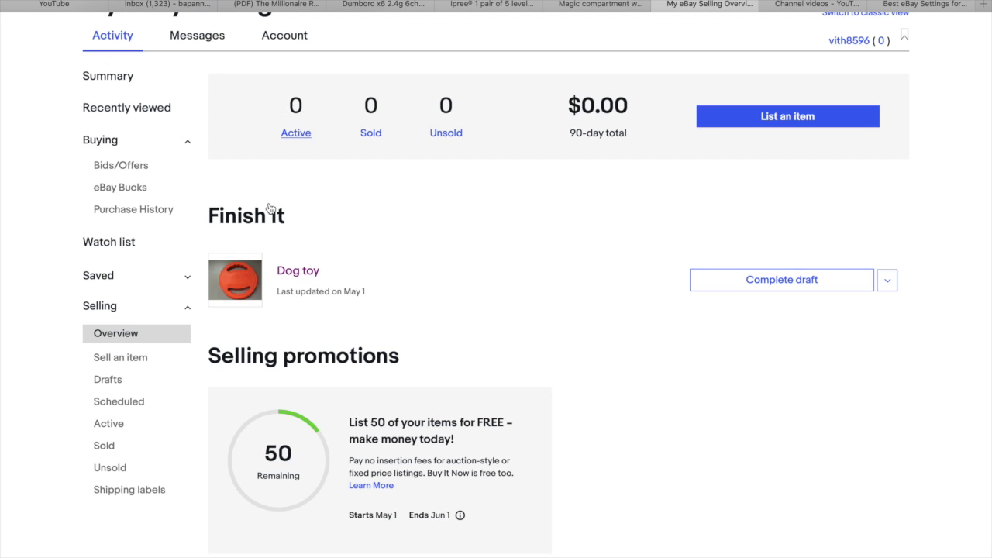
scroll(269, 203, "up", 3)
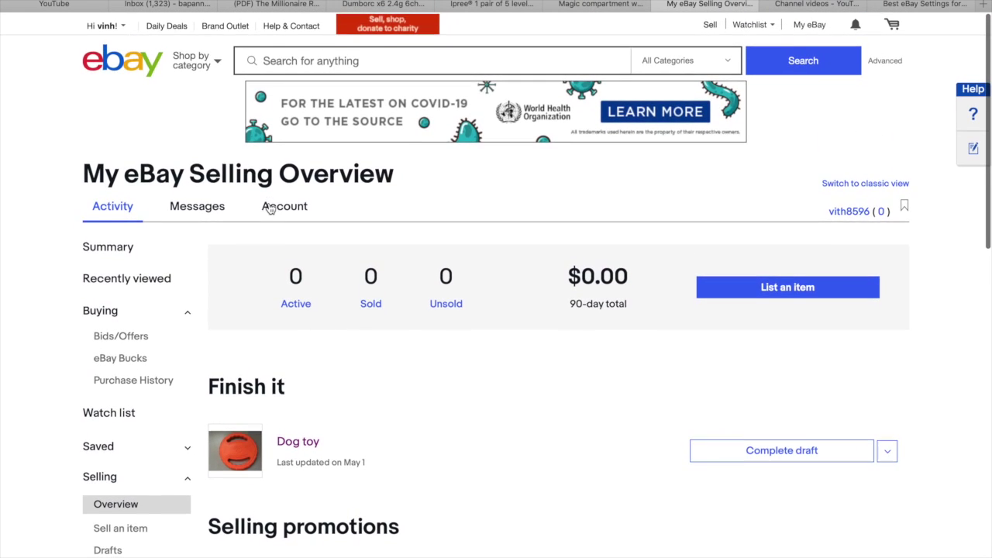
scroll(149, 335, "down", 2)
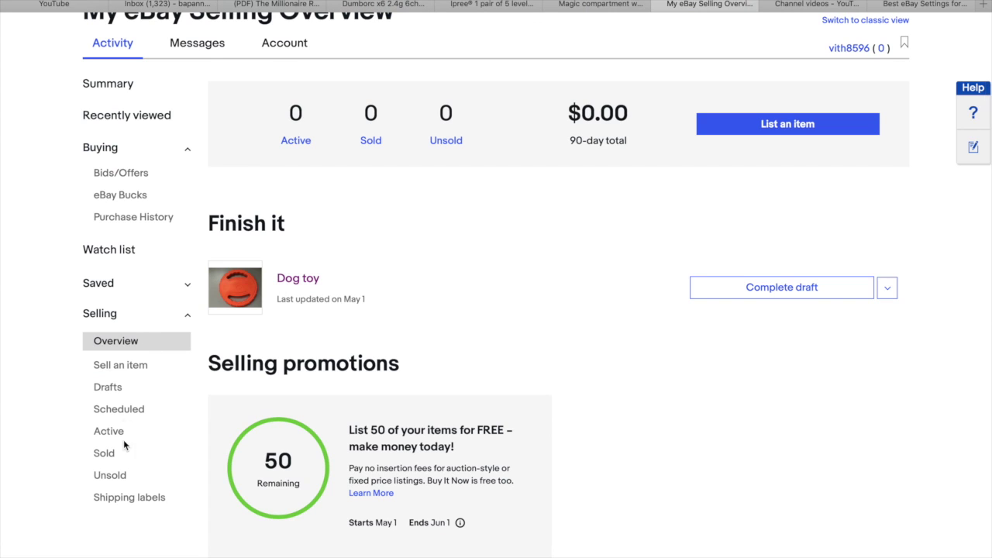
scroll(127, 311, "up", 2)
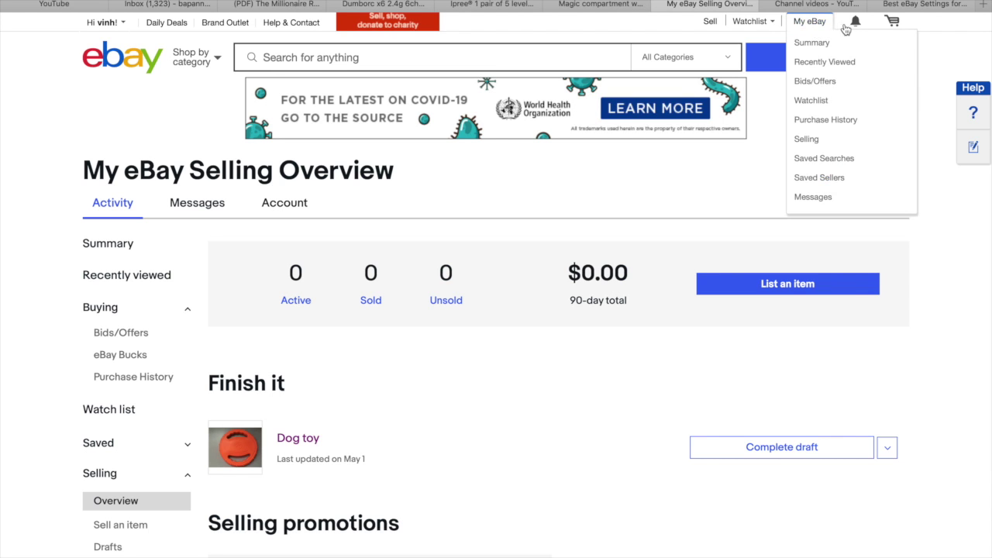
mouse_move(821, 26)
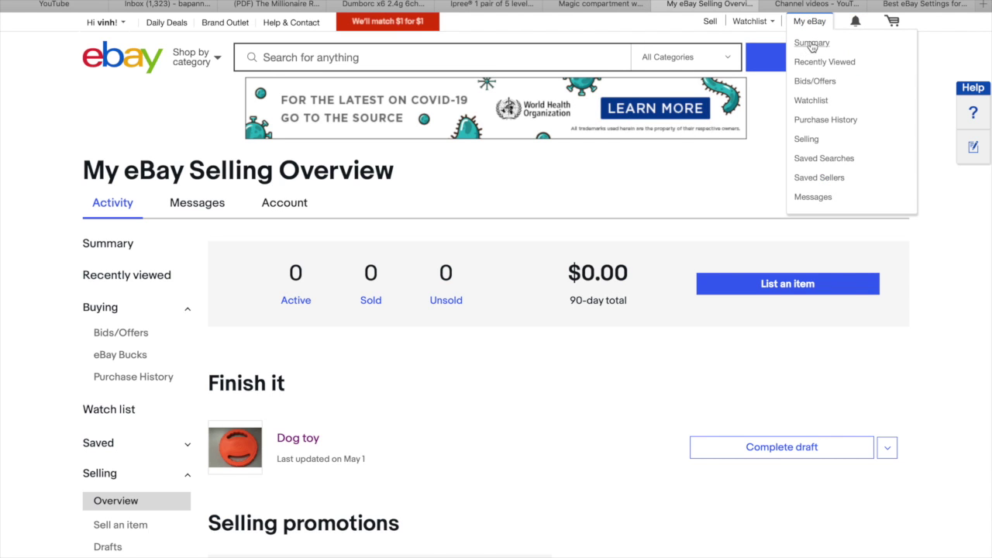